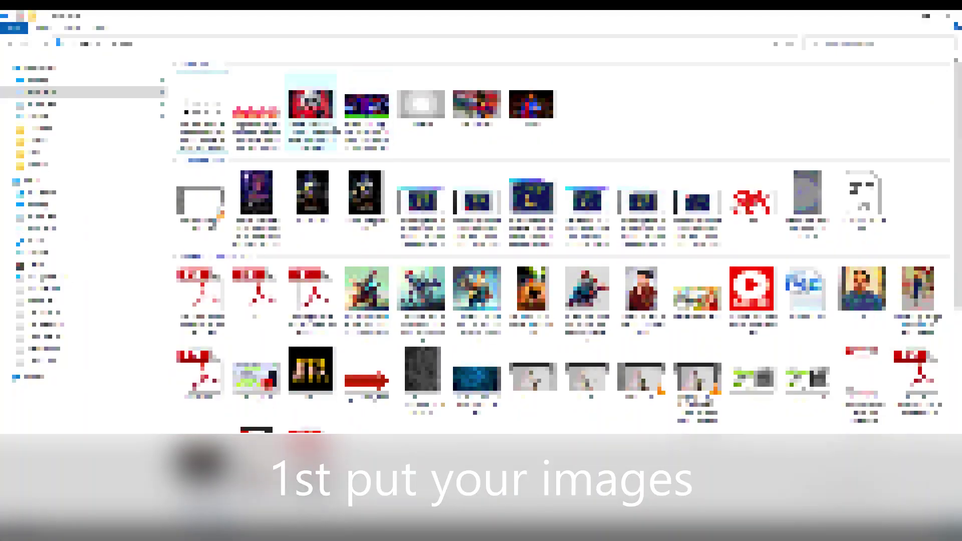
- Select the gradient, icons and panda images in File Explorer and drag them onto the canvas
left_click(445, 111, "ctrl")
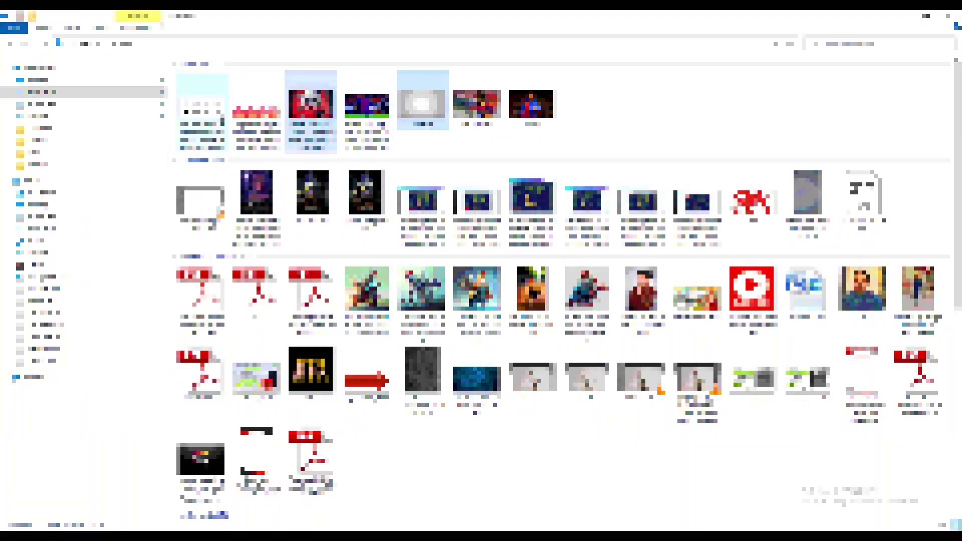
left_click(221, 119, "ctrl")
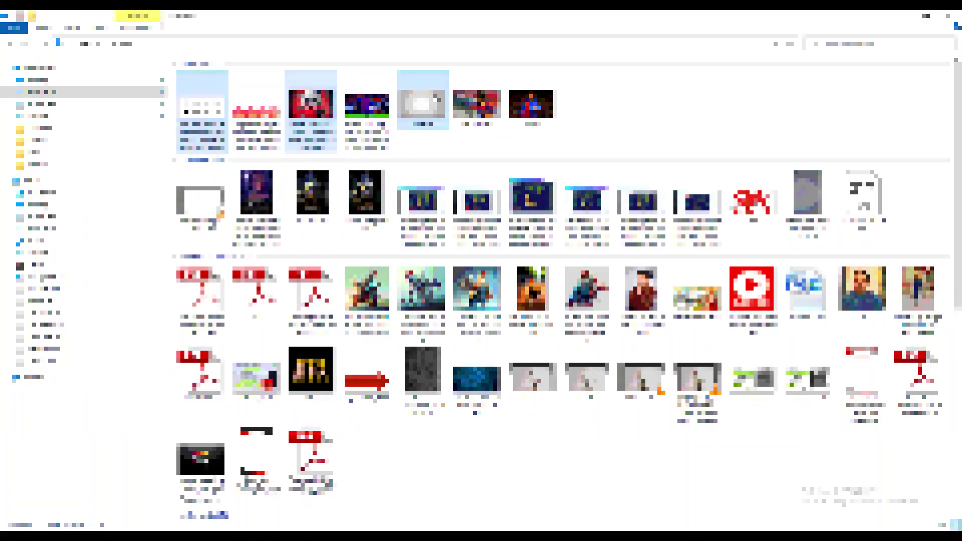
mouse_move(437, 102)
left_mouse_down()
mouse_move(403, 524)
mouse_move(476, 320)
left_mouse_up()
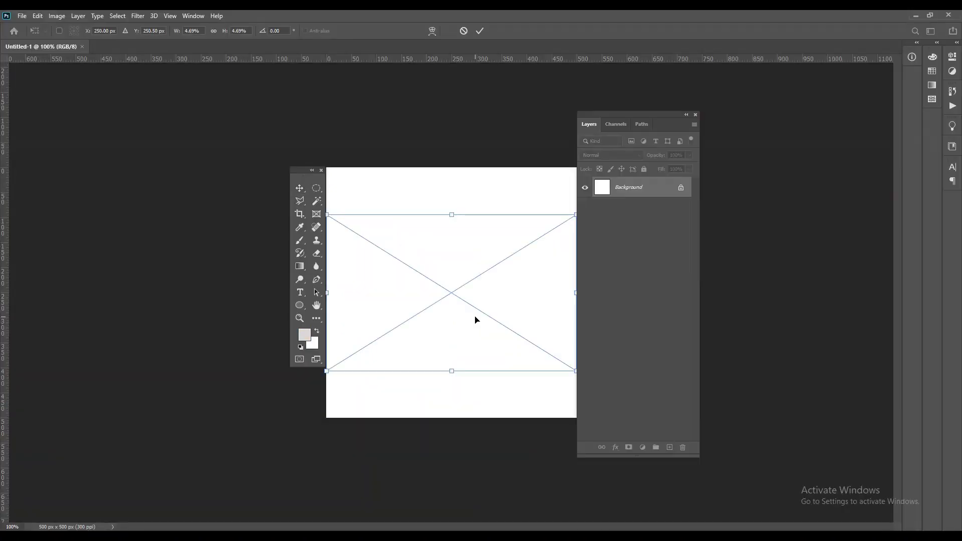
- Commit the three placed images and hide the panda and icons layers
left_click(480, 30)
left_click(480, 30)
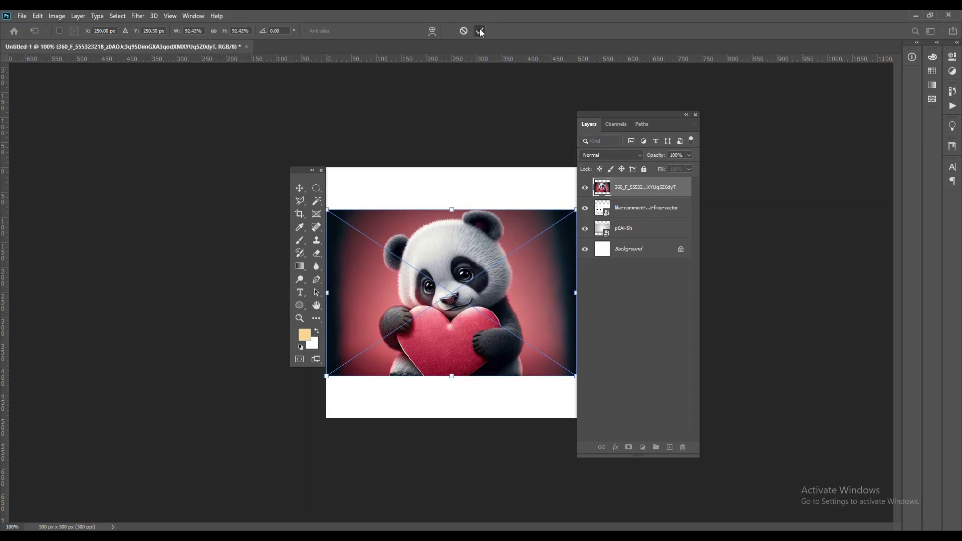
left_click(479, 30)
left_click_drag(585, 187, 585, 208)
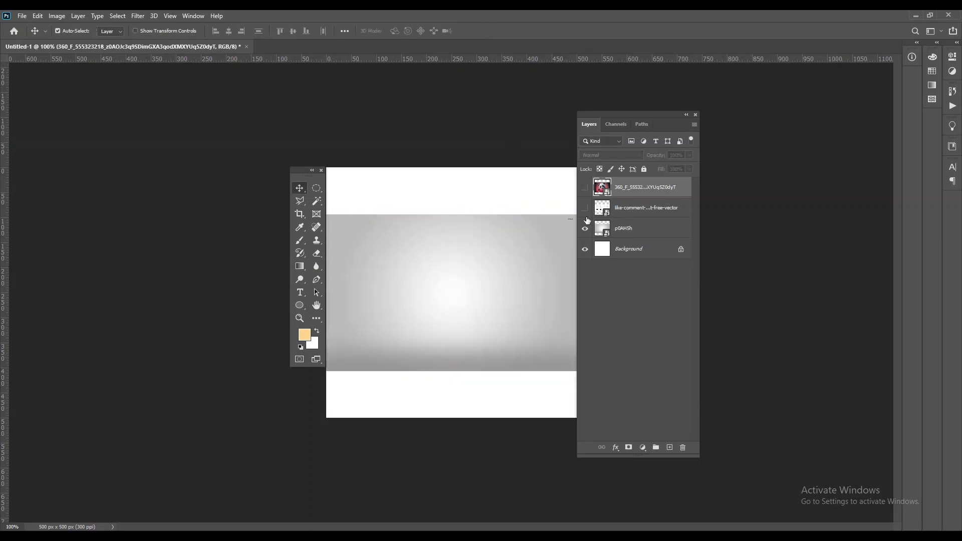
- Scale the grey gradient layer up to cover the whole canvas
left_click(503, 267)
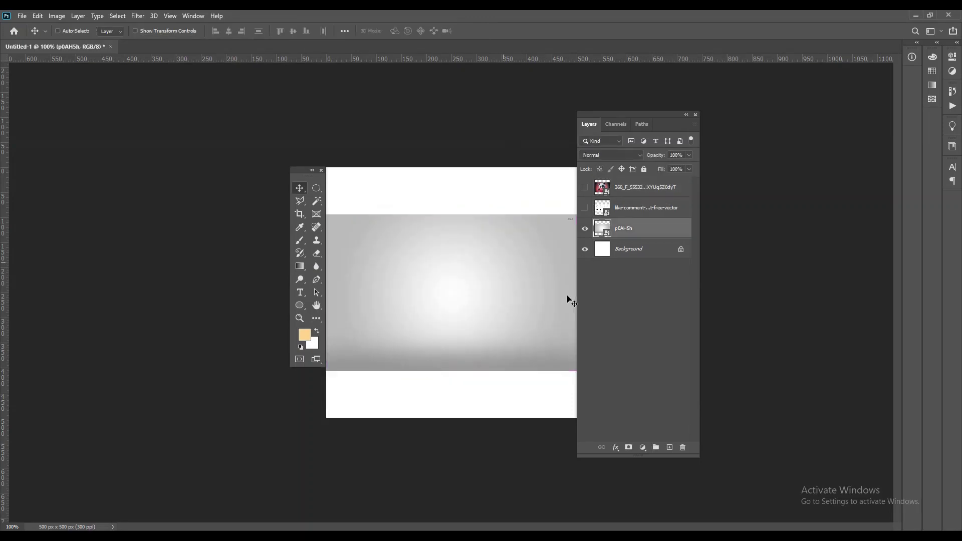
key("ctrl+t")
left_click_drag(326, 372, 262, 442)
left_click(481, 32)
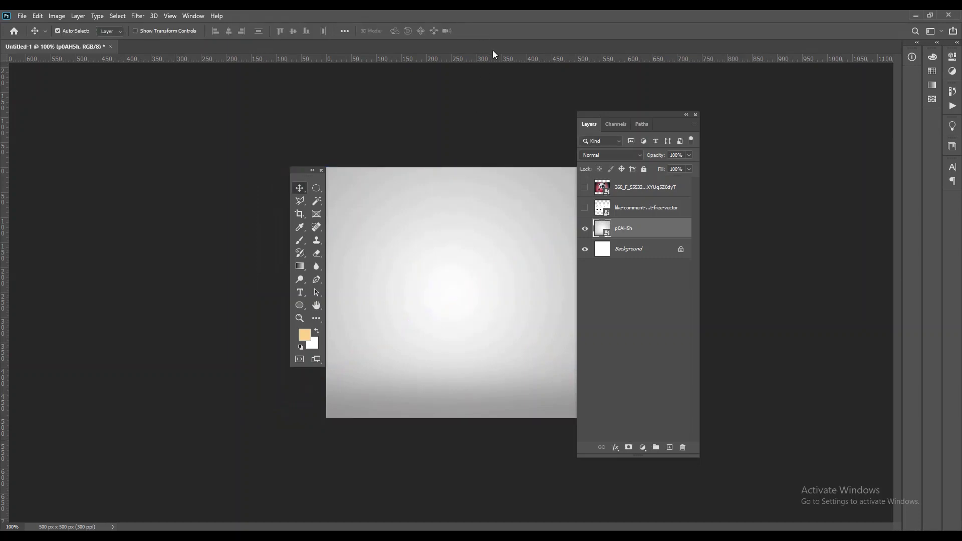
left_click_drag(640, 119, 641, 113)
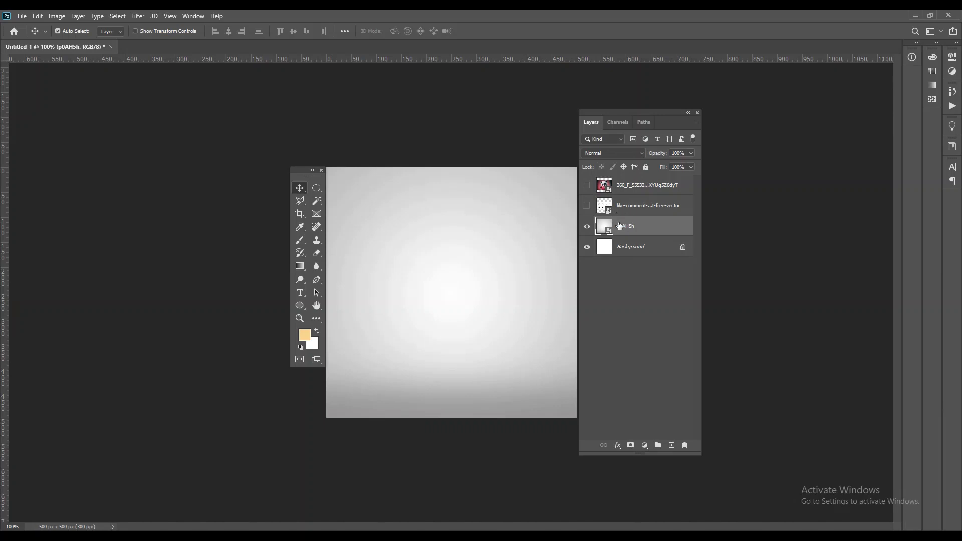
- Type a black letter P on the canvas
left_click(302, 293)
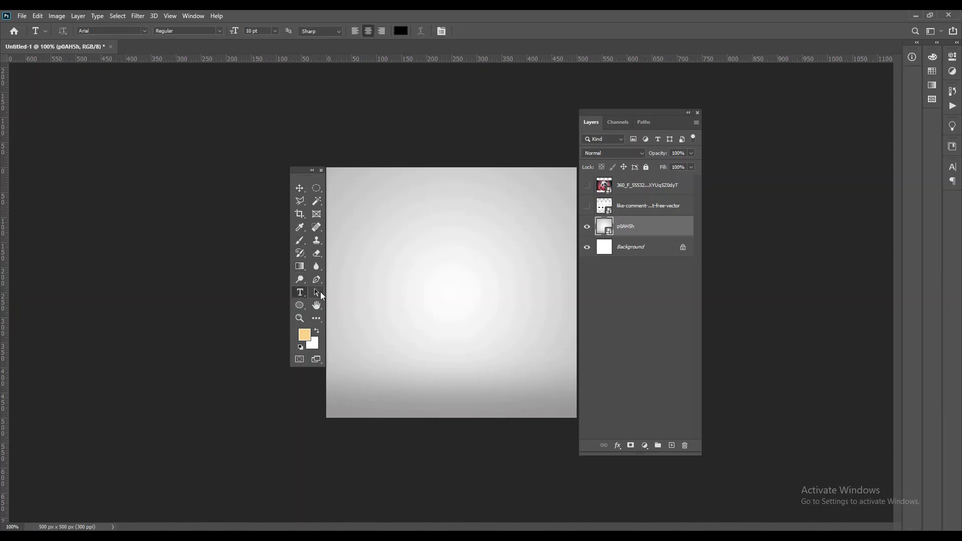
left_click(384, 282)
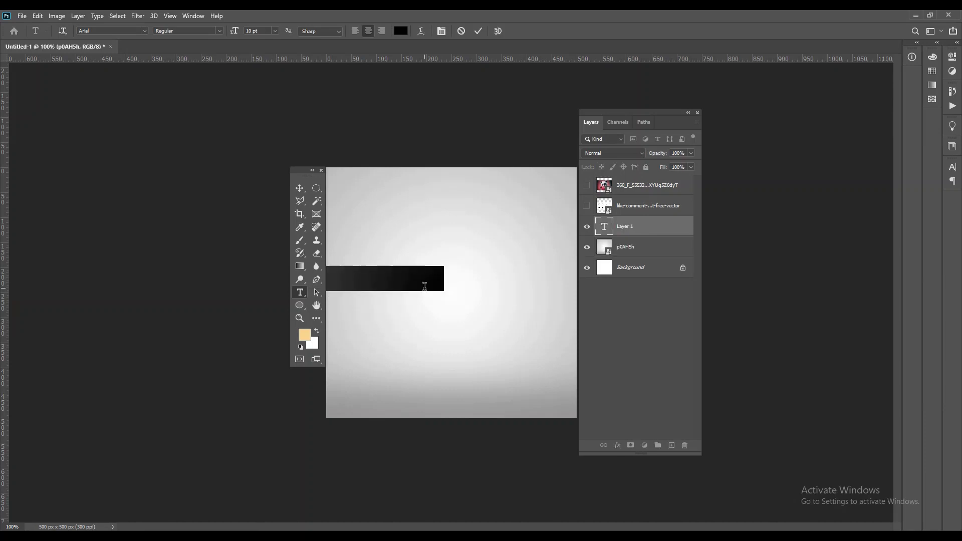
type("P")
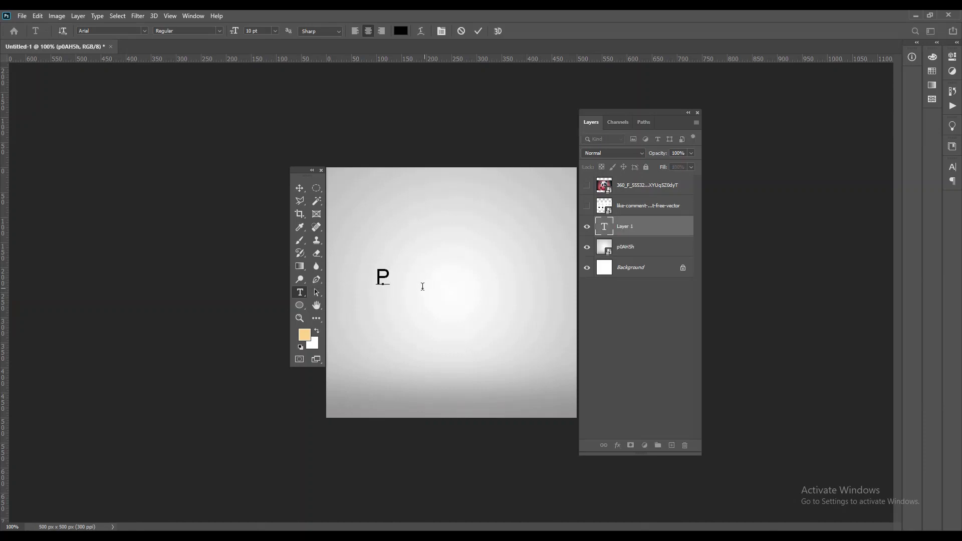
left_click(299, 189)
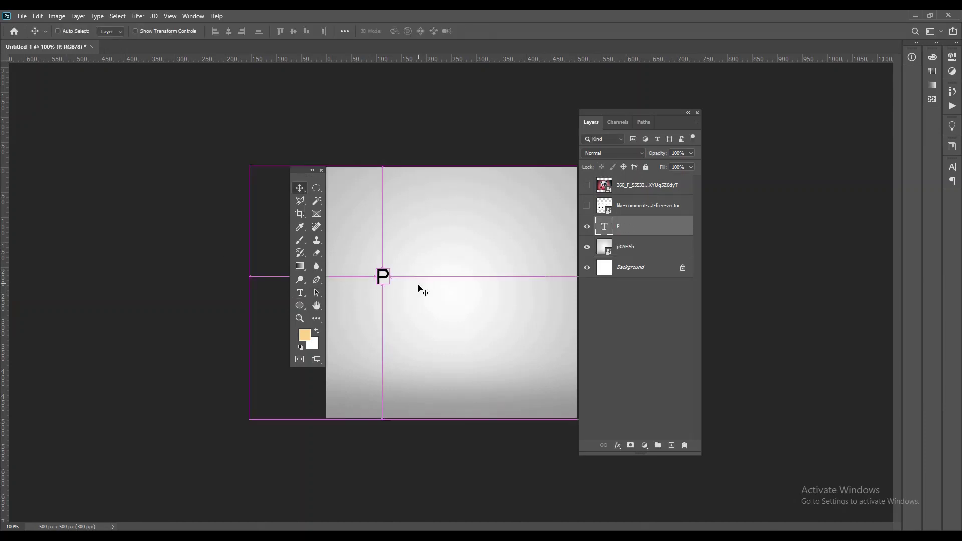
- Enlarge the P to about 769% near the canvas centre and reselect its text
key("ctrl+t")
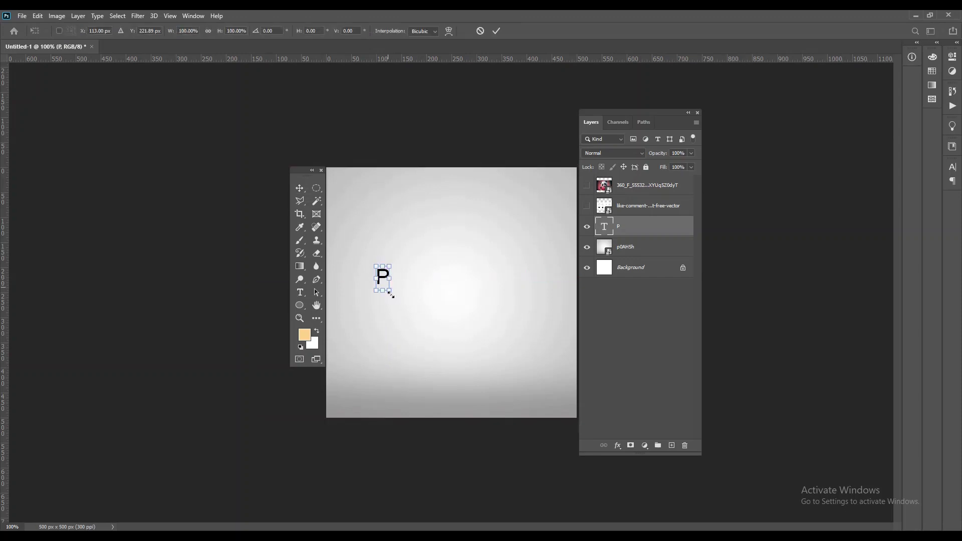
left_click_drag(390, 295, 480, 456)
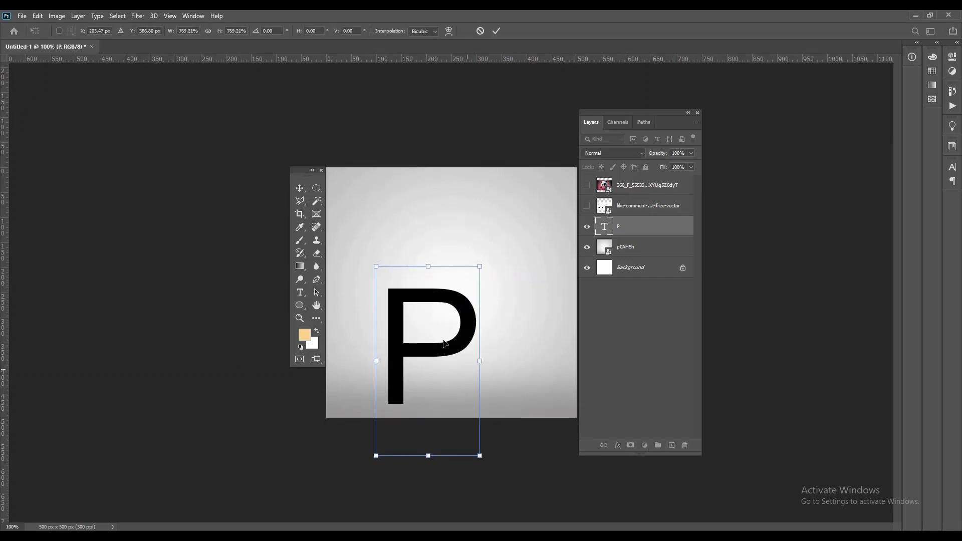
left_click(497, 32)
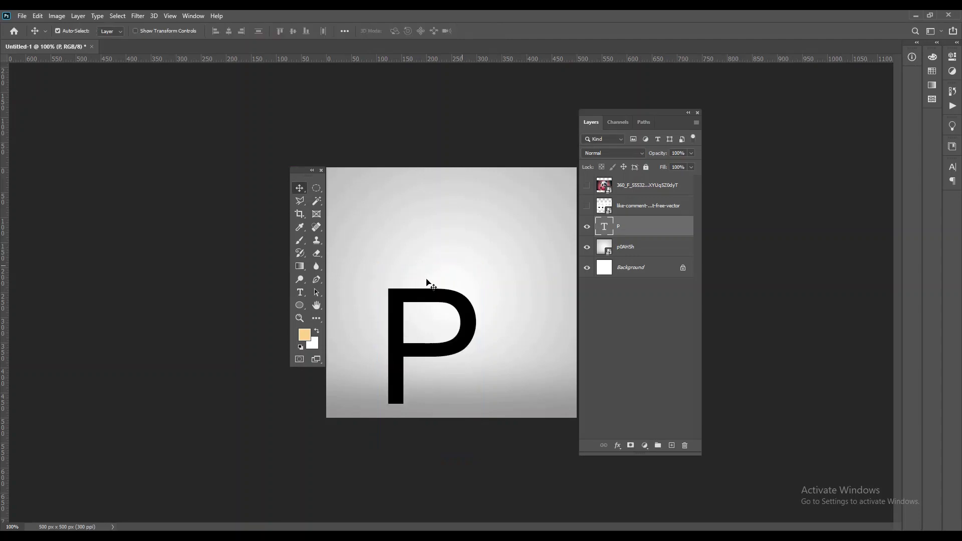
key("t")
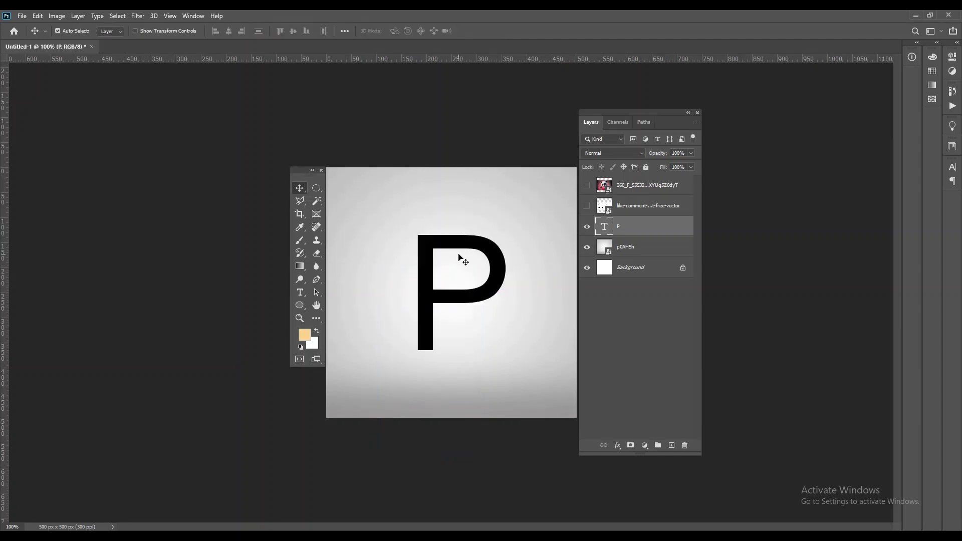
double_click(458, 253)
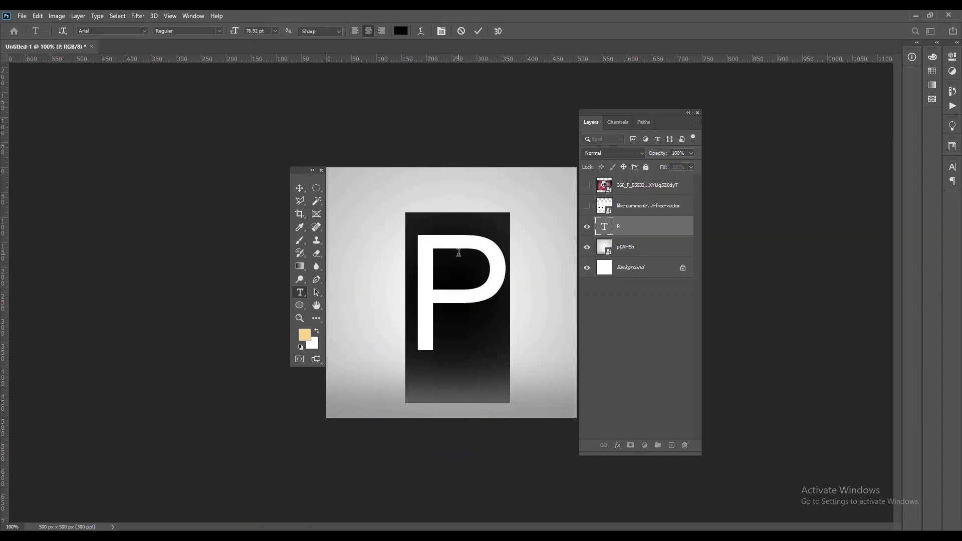
- Change the P's font to DIN Bold and recentre it on the canvas
left_click(148, 31)
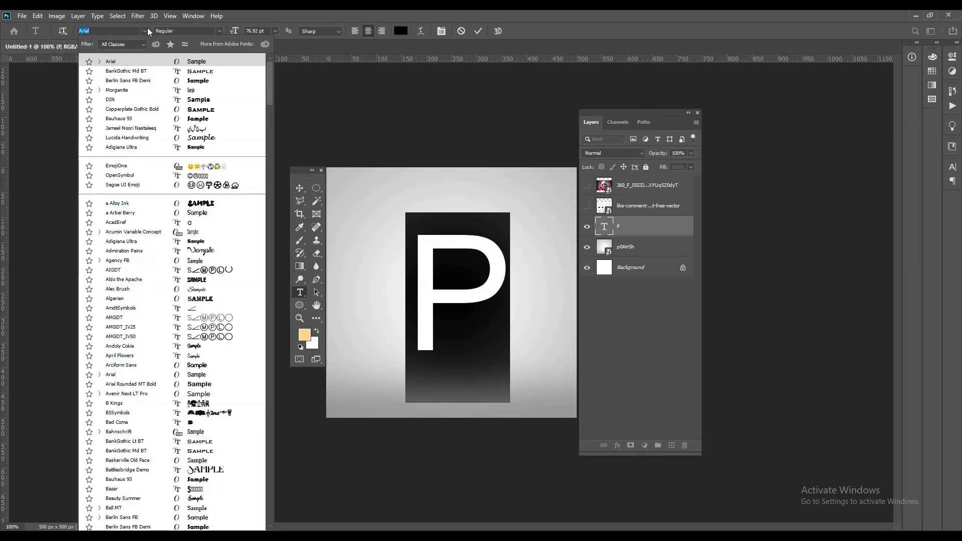
left_click(174, 103)
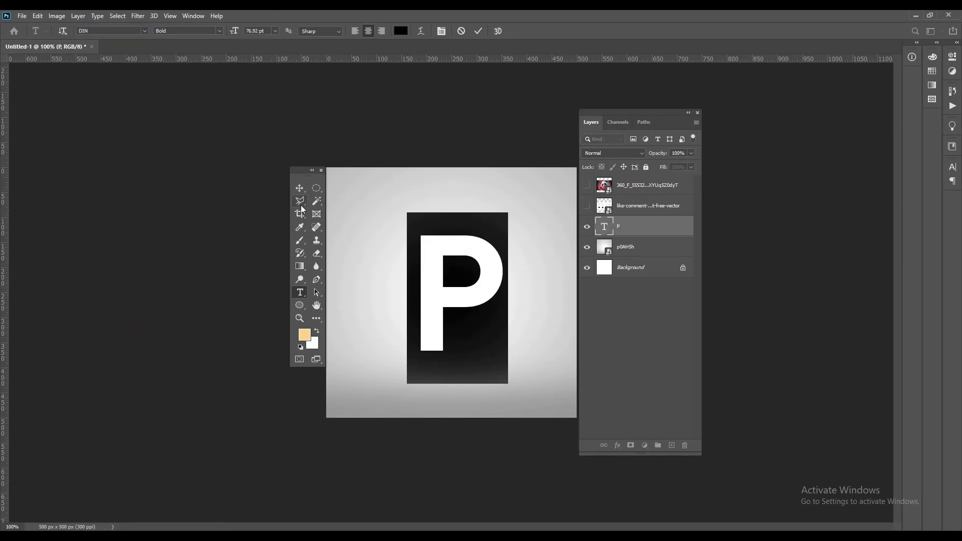
left_click(300, 188)
left_click_drag(458, 305, 457, 300)
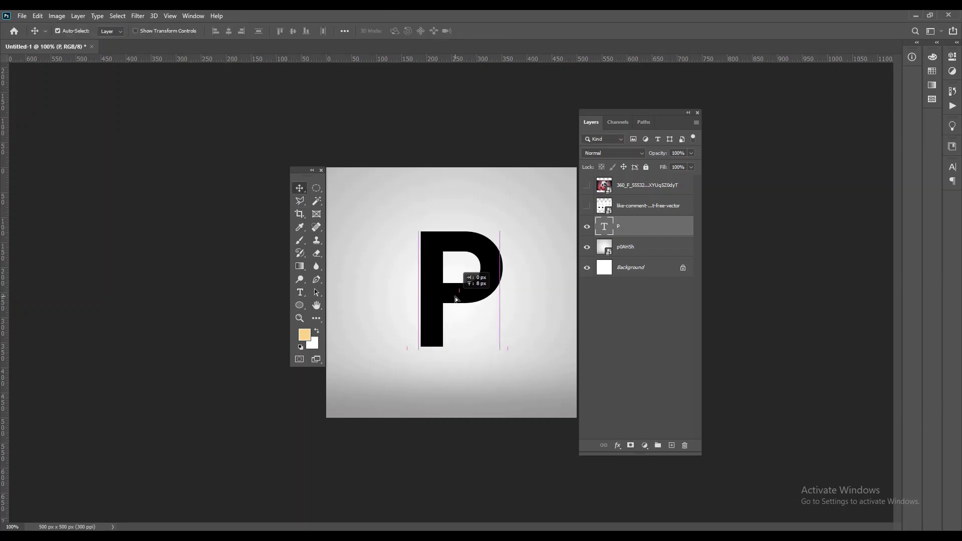
- Add a 10 px black Stroke, position Center, to the P layer
right_click(648, 231)
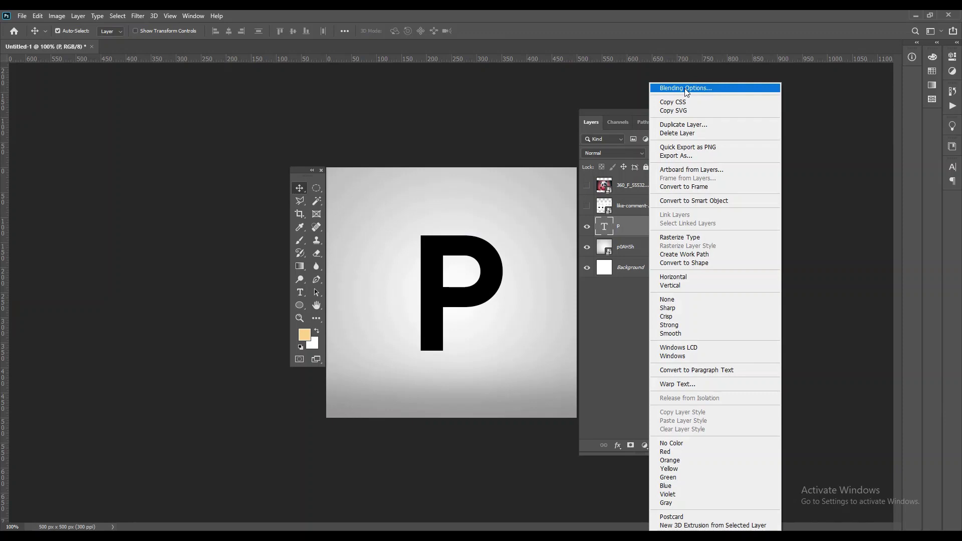
left_click(685, 89)
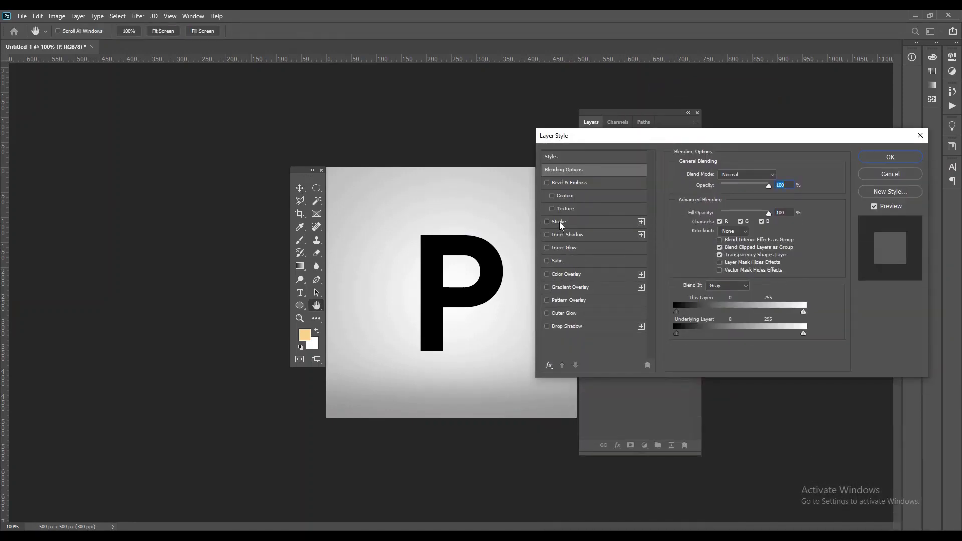
left_click(560, 221)
left_click(701, 248)
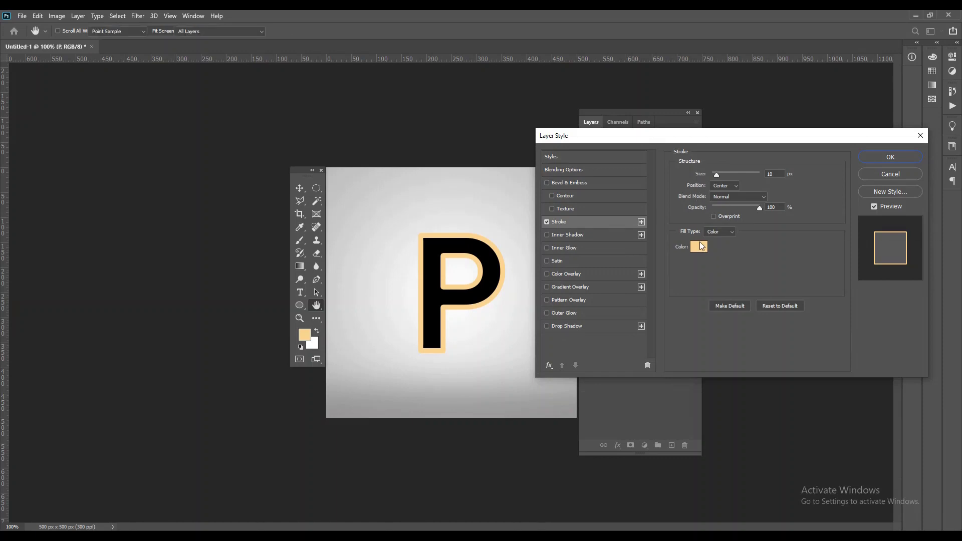
left_click_drag(736, 275, 690, 414)
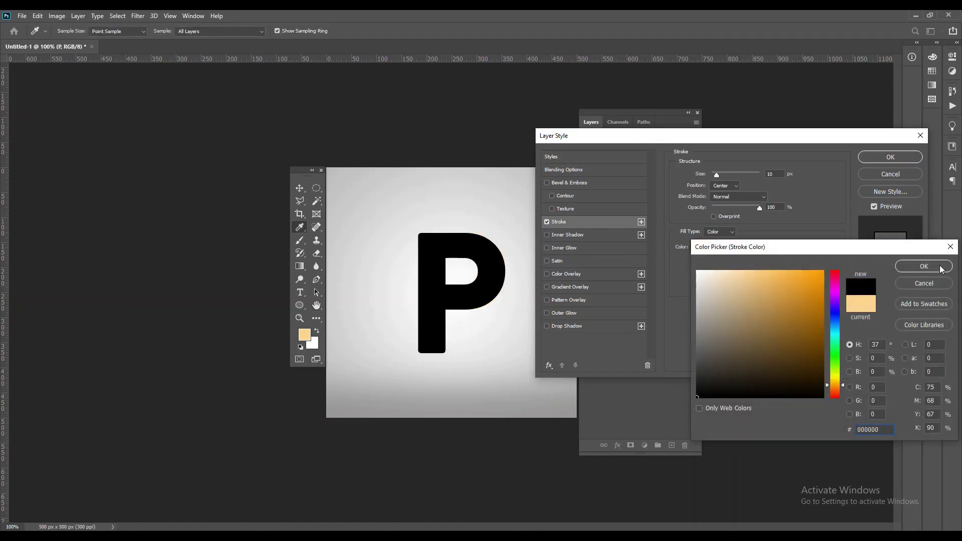
left_click(924, 266)
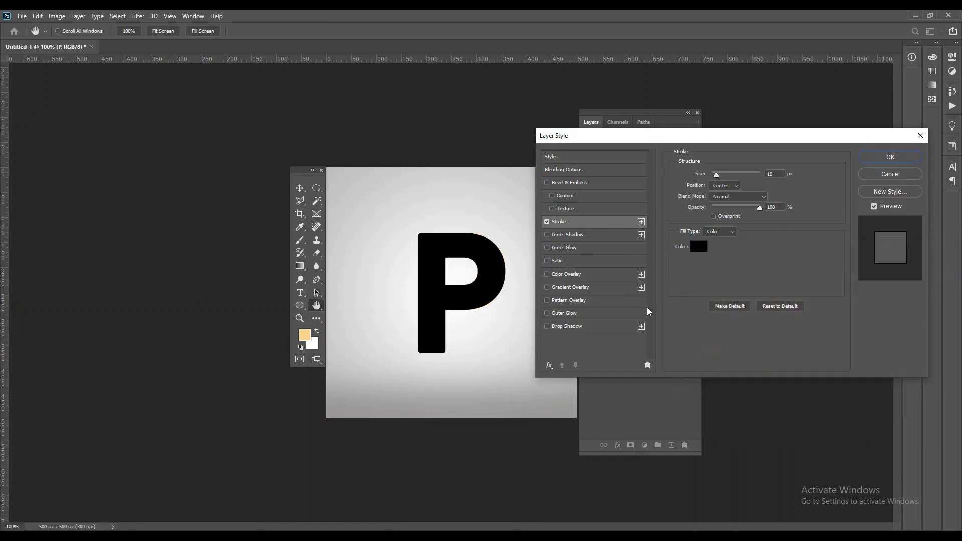
left_click(891, 157)
- Rasterize the P's type, then its layer style to bake in the stroke
right_click(646, 232)
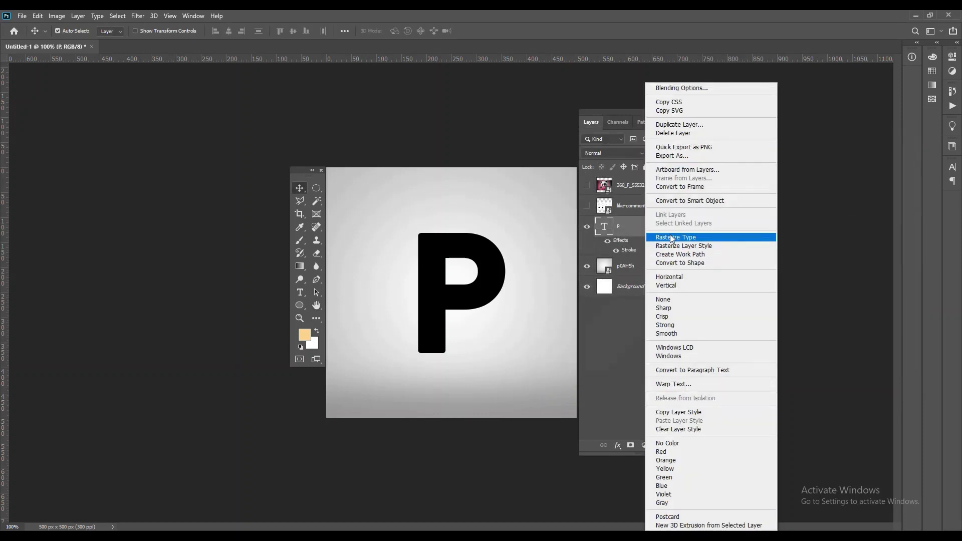
left_click(672, 239)
right_click(624, 230)
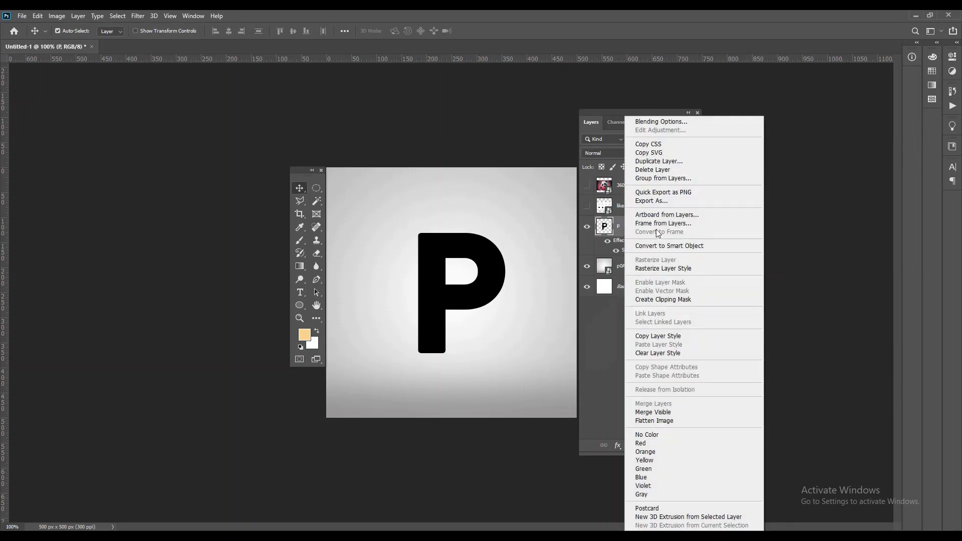
left_click(660, 269)
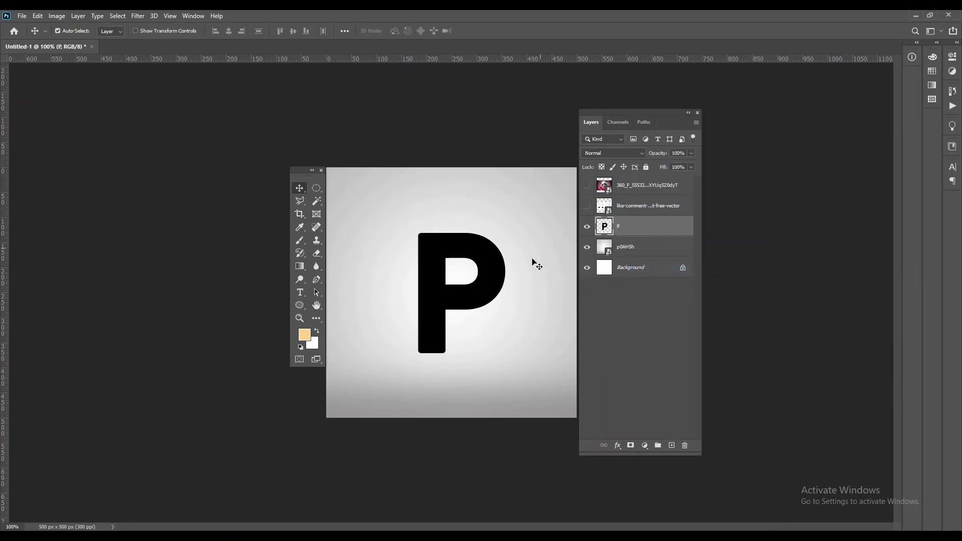
- Fill only the P shape with peach #ffd490 and scale it to about 125%
left_click(304, 335)
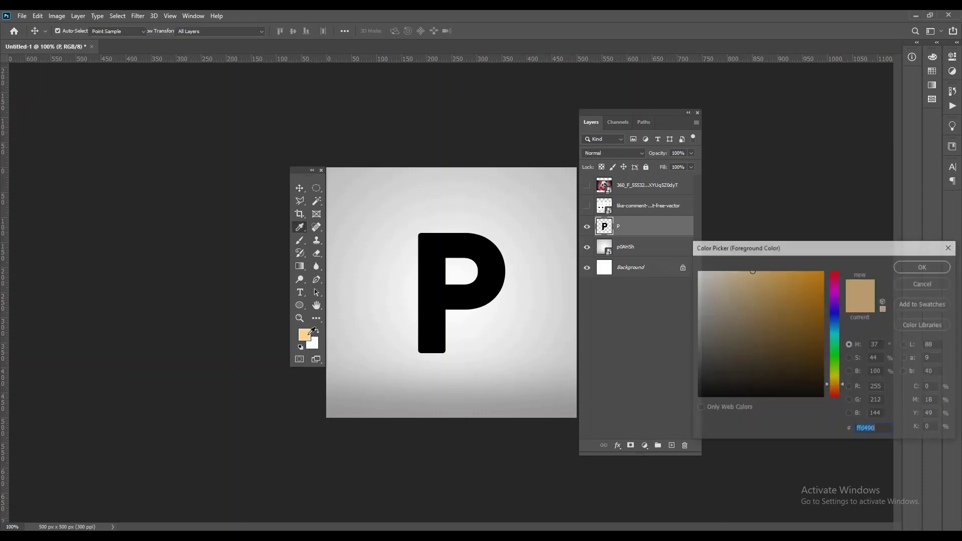
left_click(916, 267)
key("alt+BackSpace")
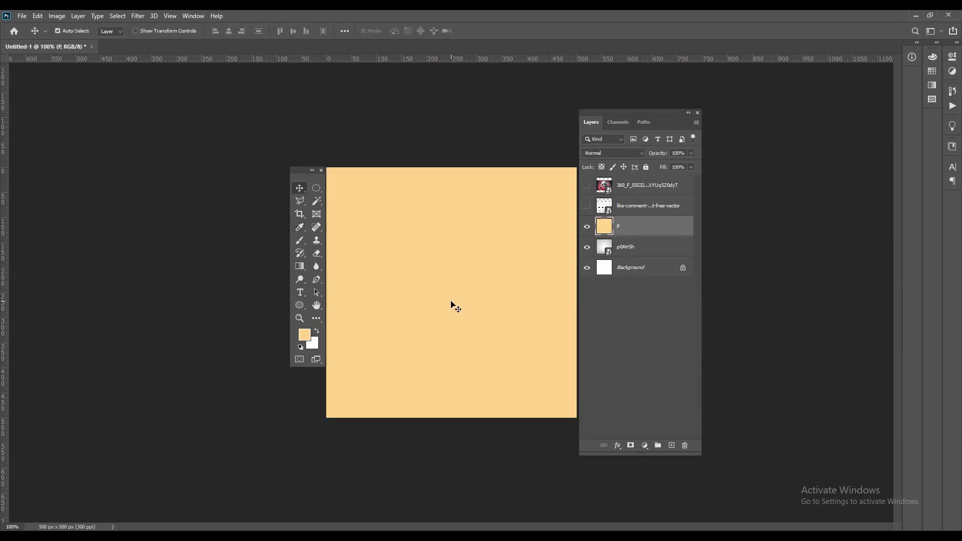
key("ctrl+z")
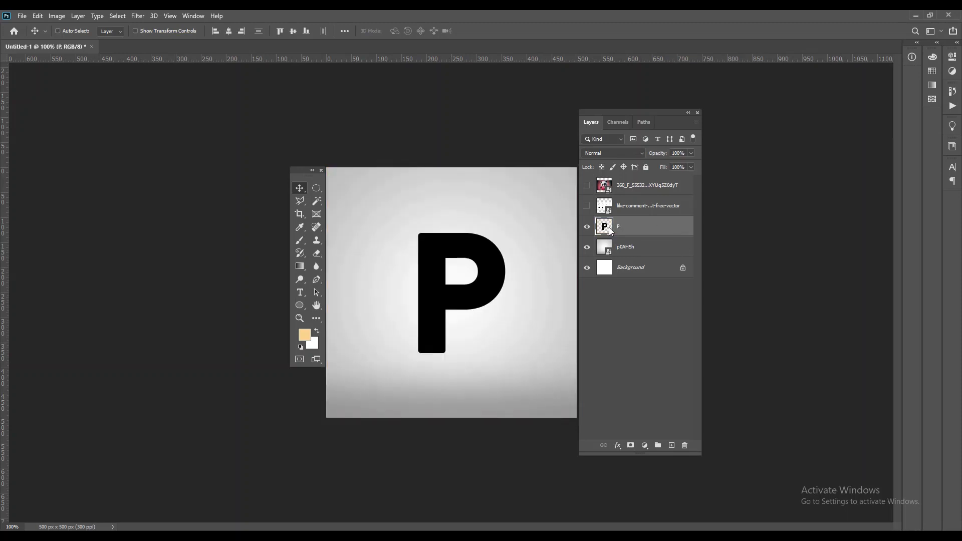
key("alt+BackSpace")
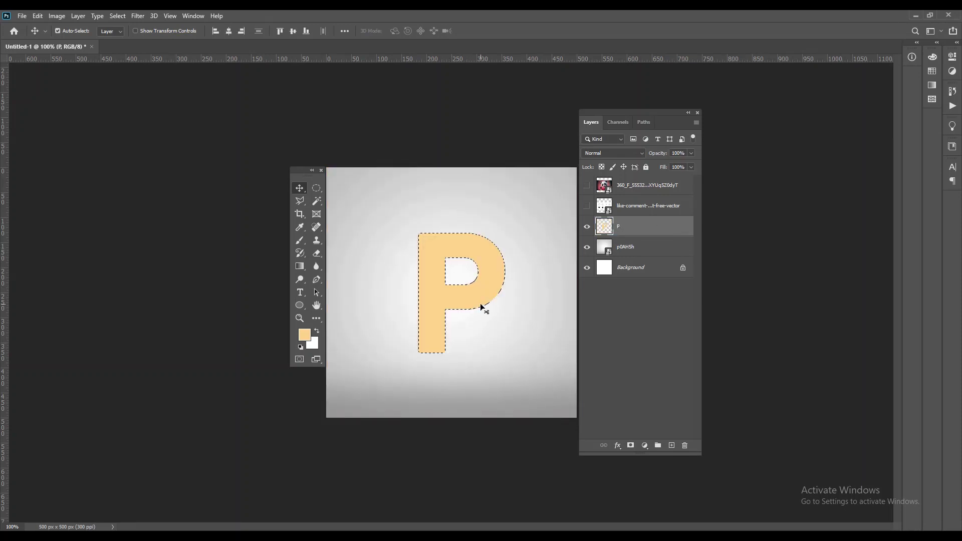
key("ctrl+d")
key("ctrl+t")
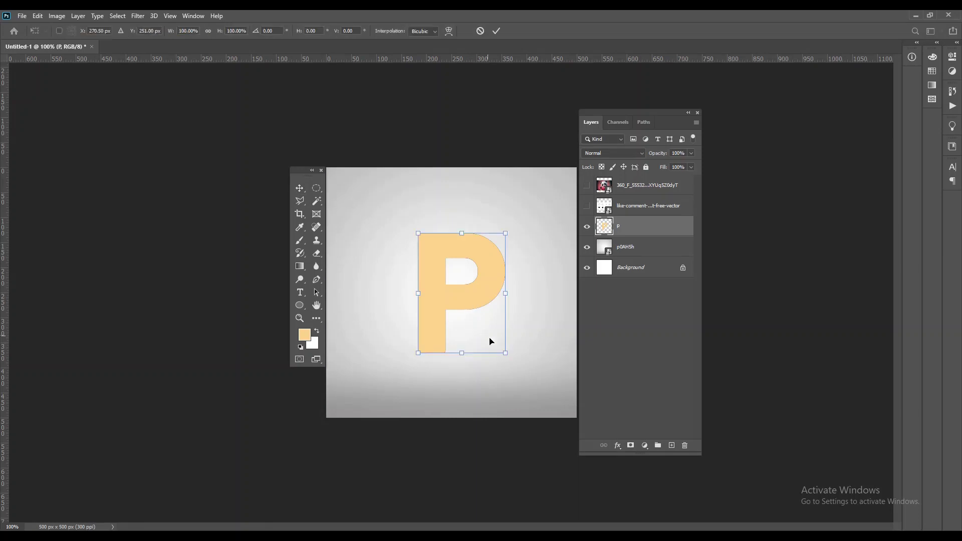
left_click_drag(506, 353, 517, 374)
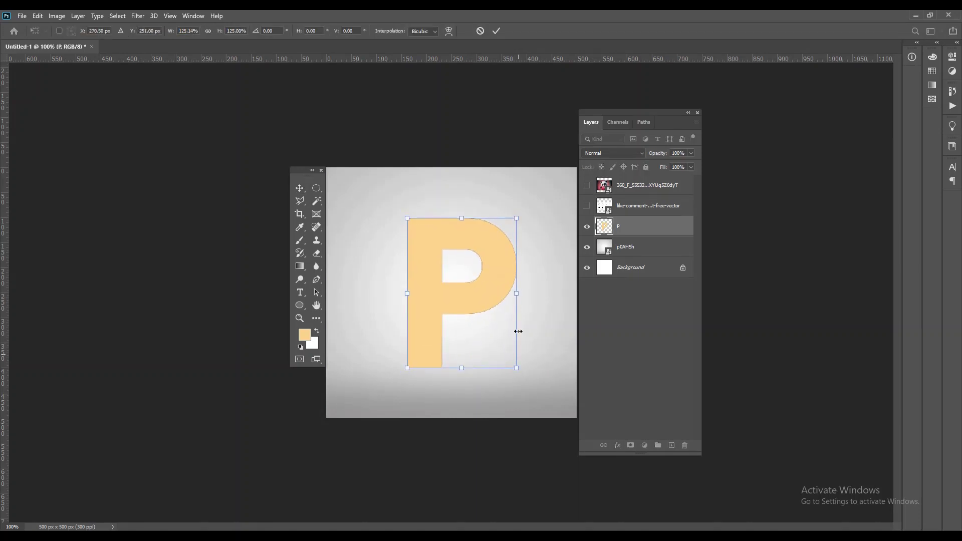
- Commit the enlarged P and give it an Inner Shadow at 45° with 9 px distance
left_click(497, 30)
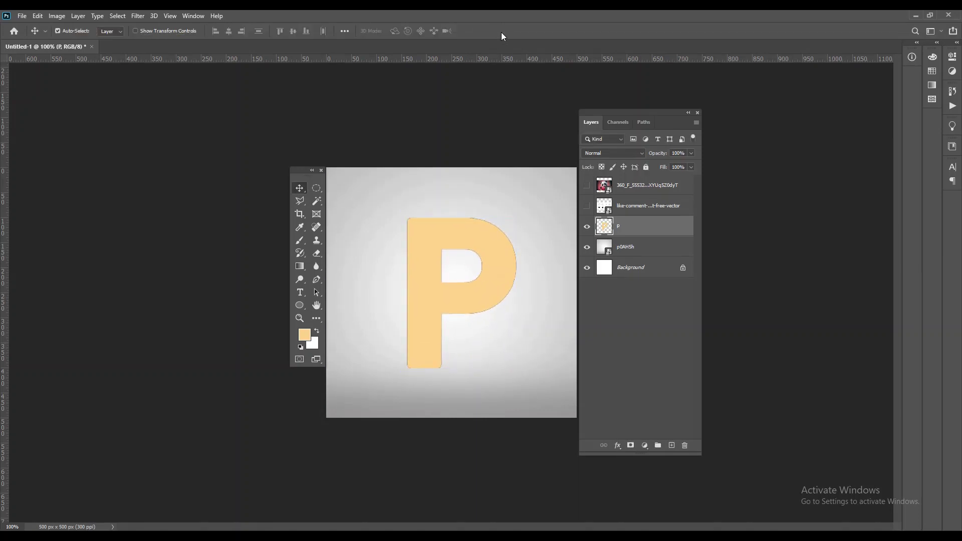
right_click(645, 232)
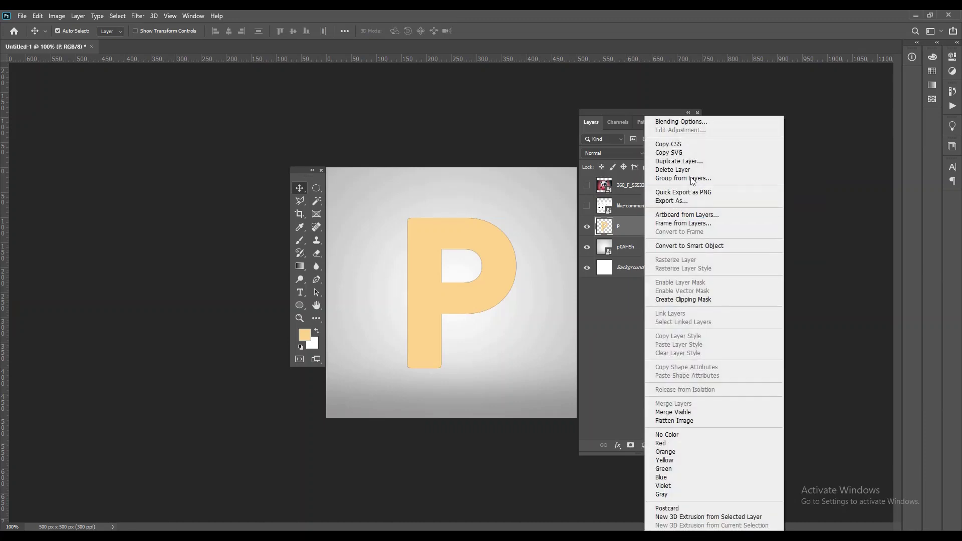
left_click(680, 119)
left_click_drag(660, 135, 663, 98)
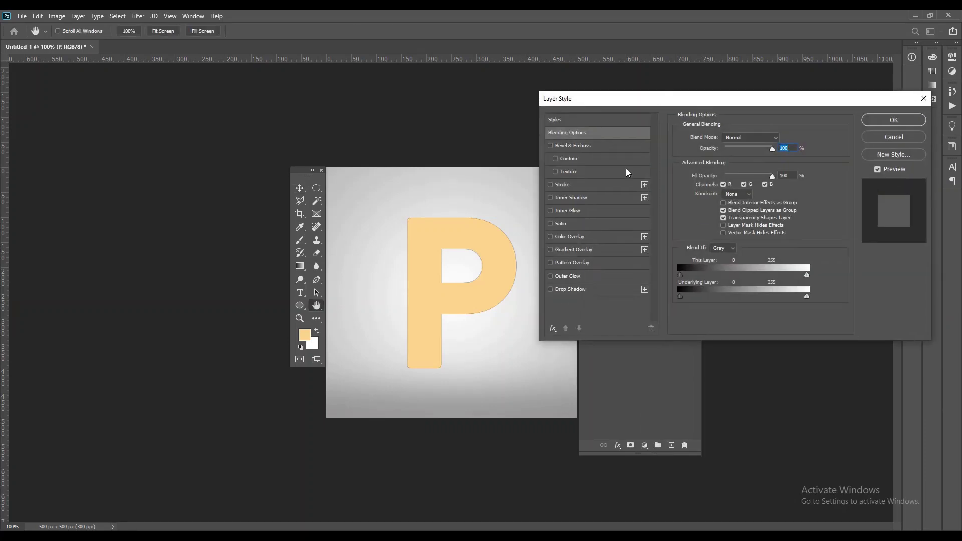
left_click(587, 198)
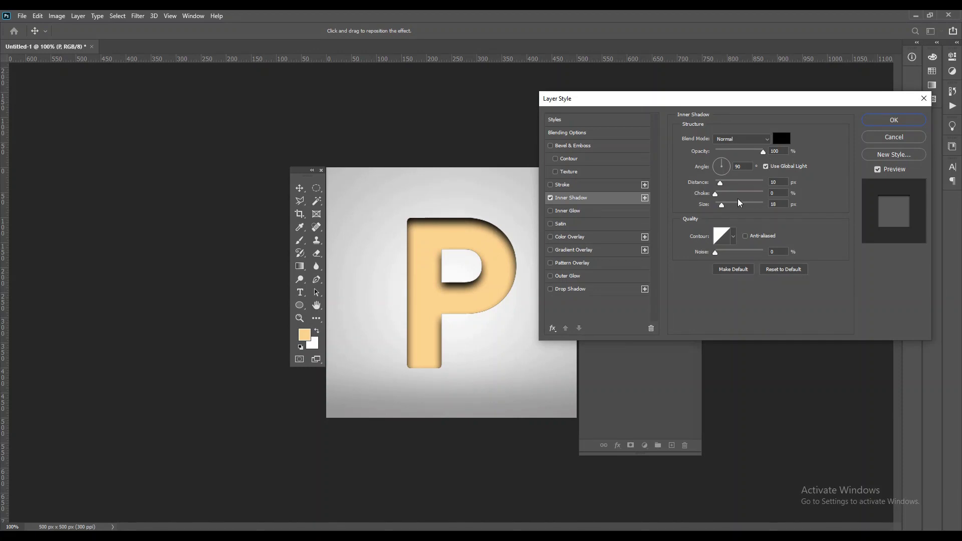
left_click_drag(720, 188, 732, 166)
left_click(728, 167)
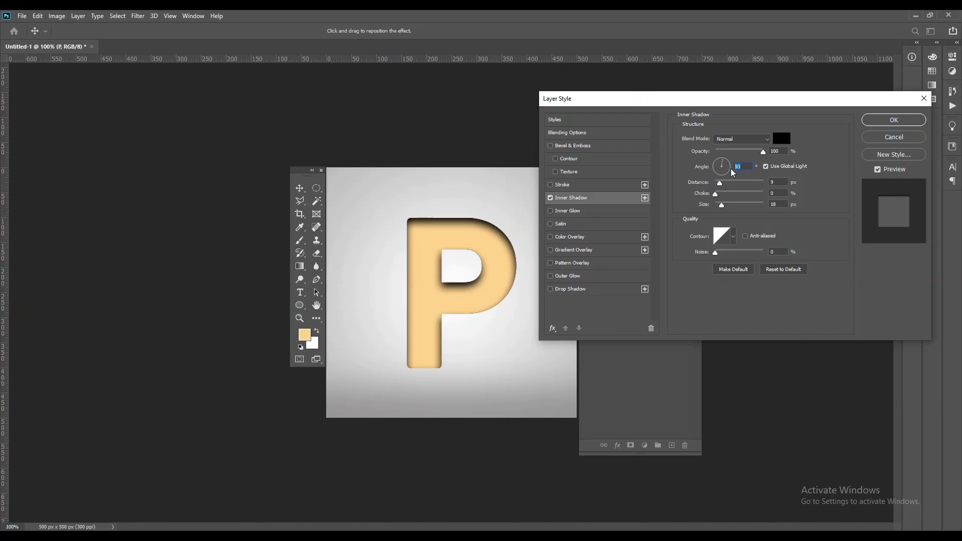
key("Return")
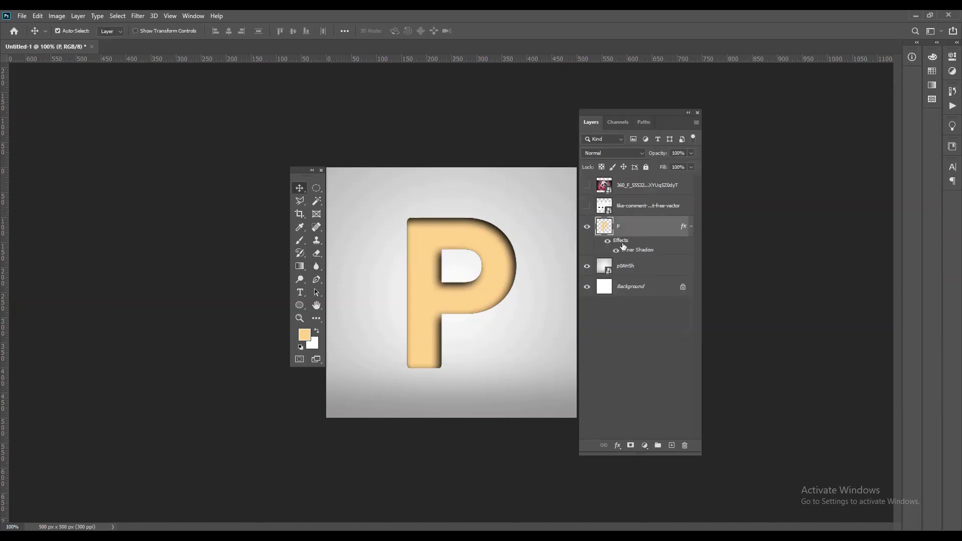
- Reduce the P's inner shadow size to 13 px
double_click(626, 245)
left_click(573, 198)
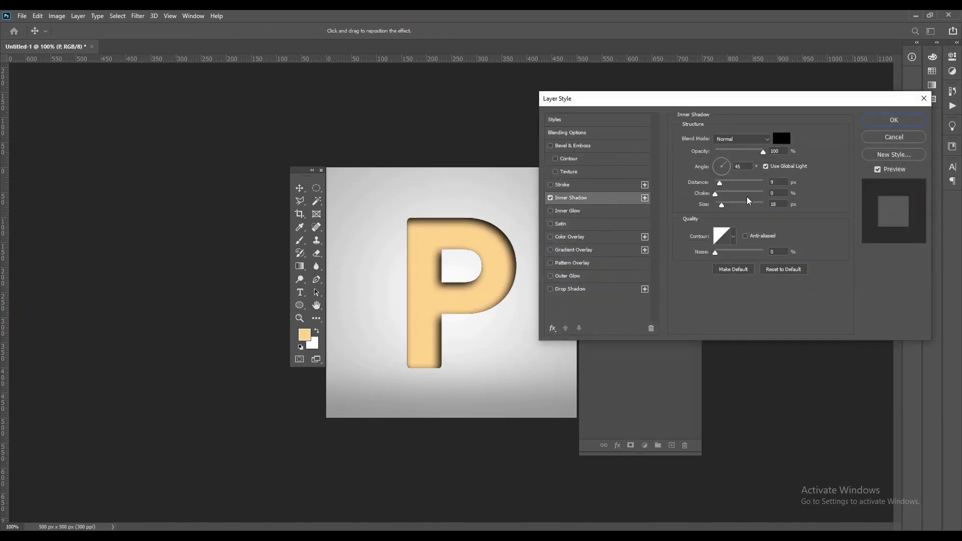
left_click_drag(722, 206, 722, 206)
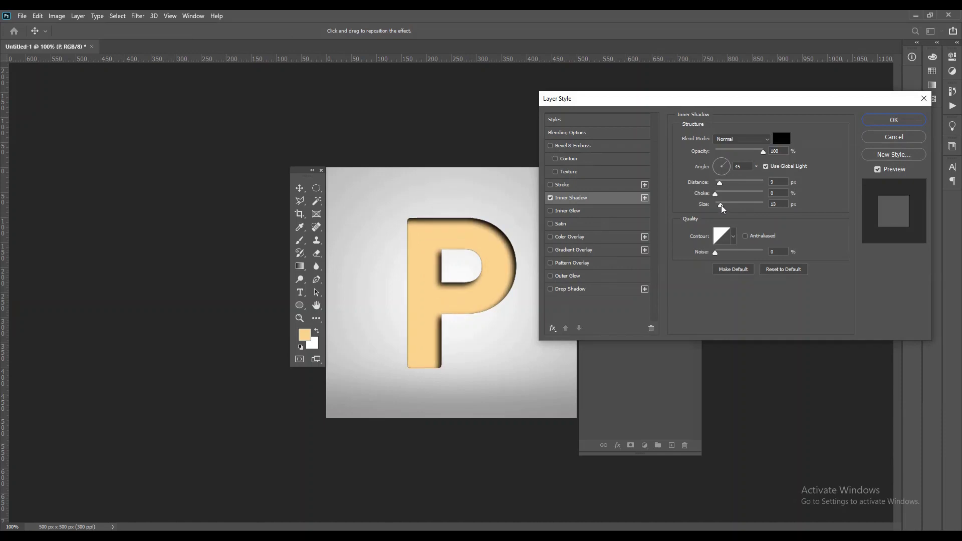
left_click_drag(722, 206, 720, 206)
- Duplicate the P and show the panda photo above P copy at 36% opacity
left_click(894, 120)
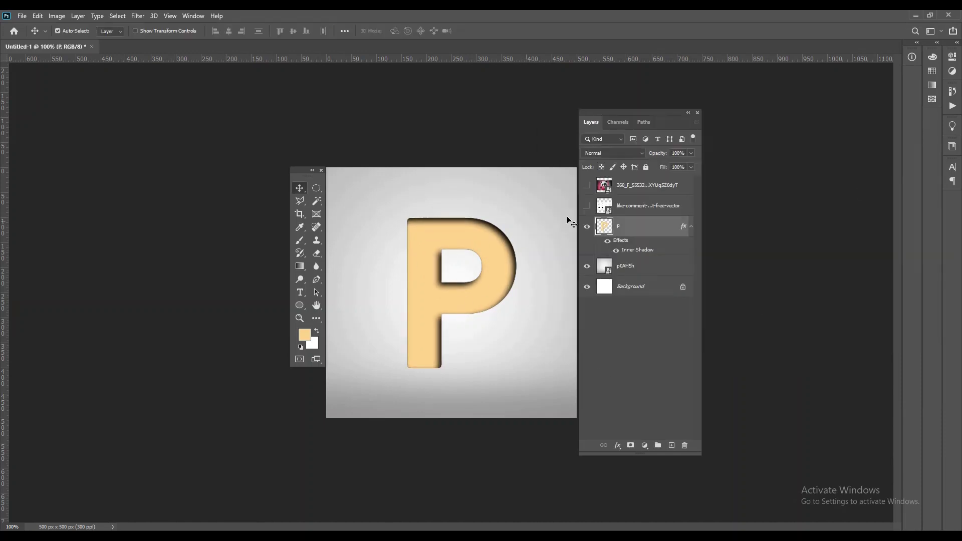
key("ctrl+j")
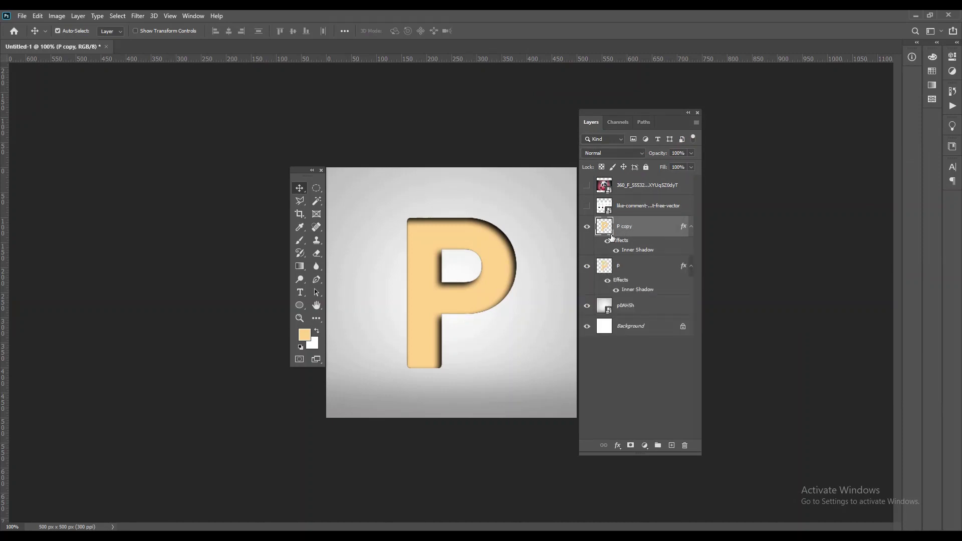
left_click_drag(647, 185, 647, 213)
left_click(587, 206)
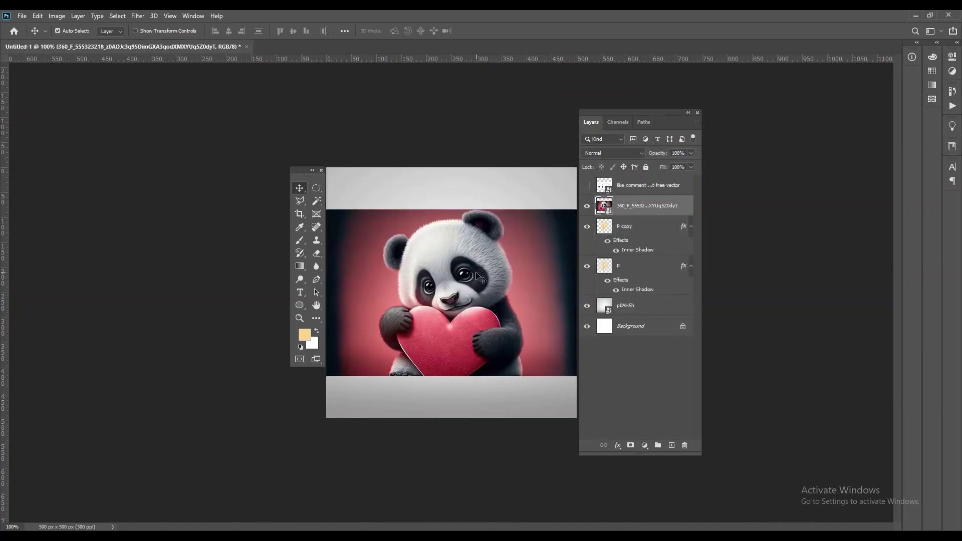
key("3")
key("6")
left_click_drag(526, 278, 502, 319)
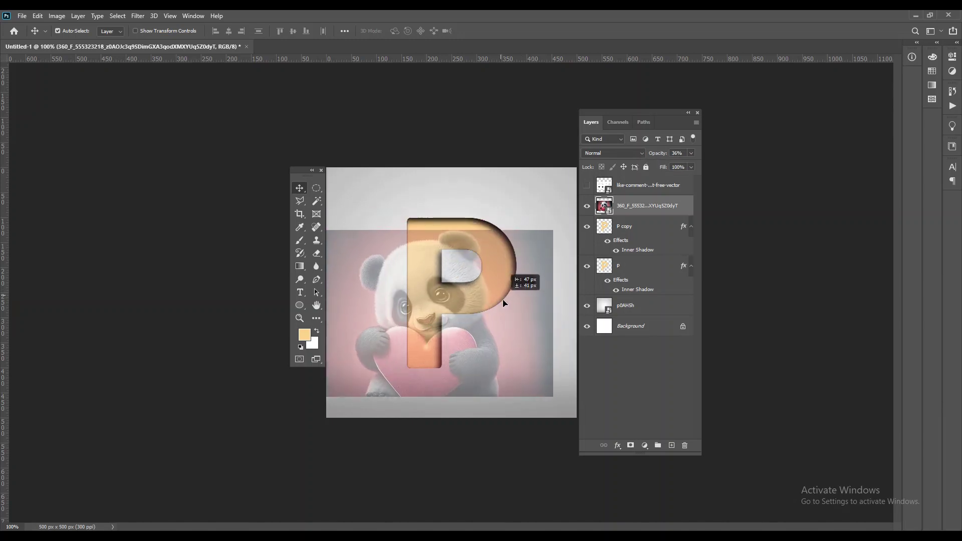
- Scale the panda photo to about 67% and position it over the P's lower half
key("ctrl+t")
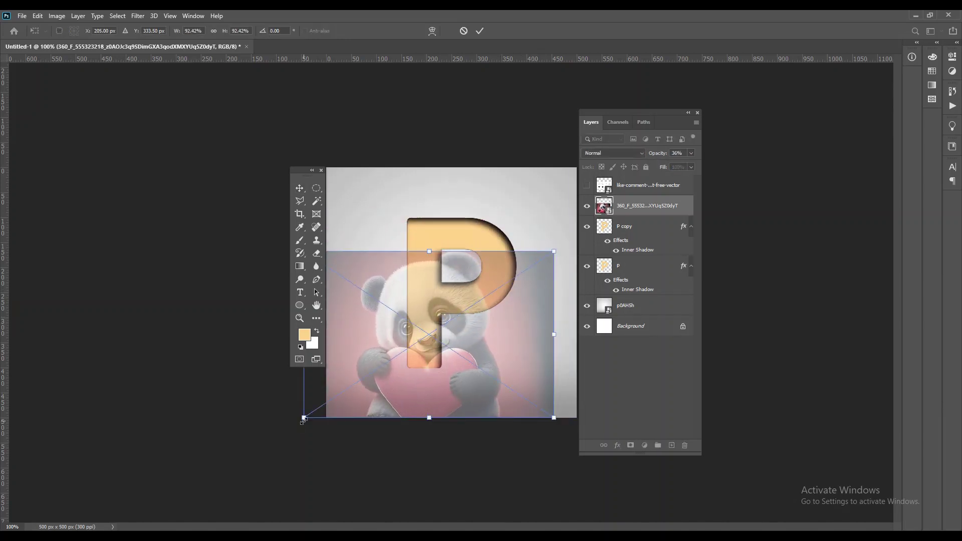
left_click_drag(302, 420, 358, 382)
left_click_drag(468, 360, 451, 361)
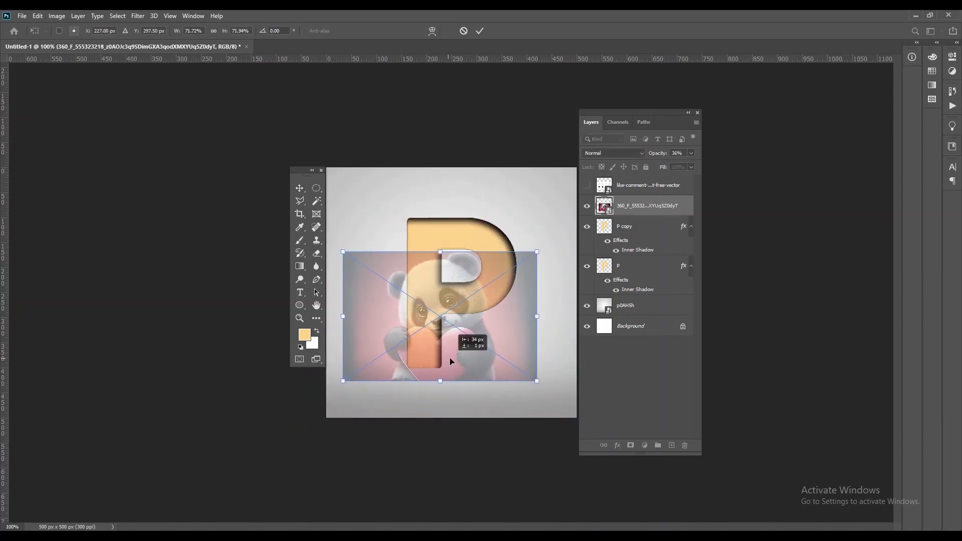
left_click_drag(343, 381, 355, 373)
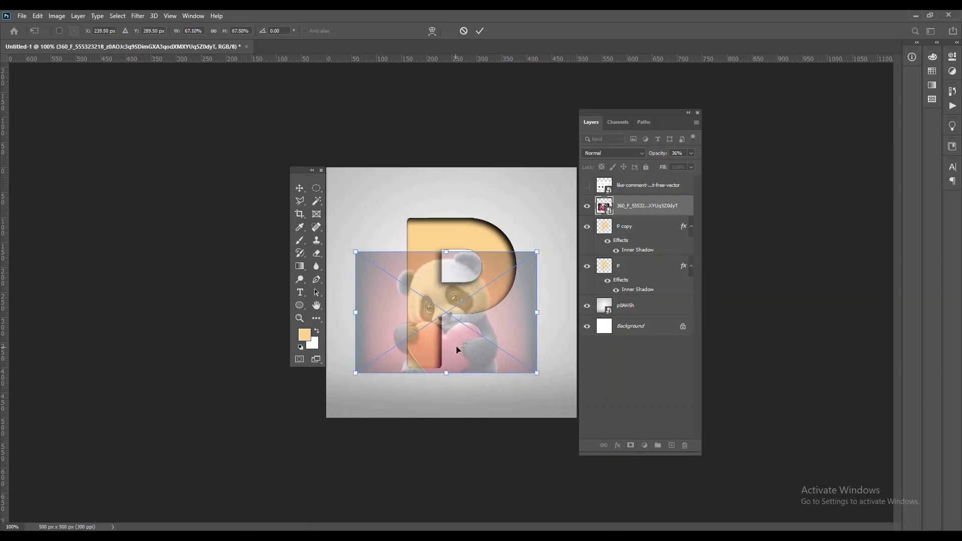
left_click_drag(456, 345, 449, 353)
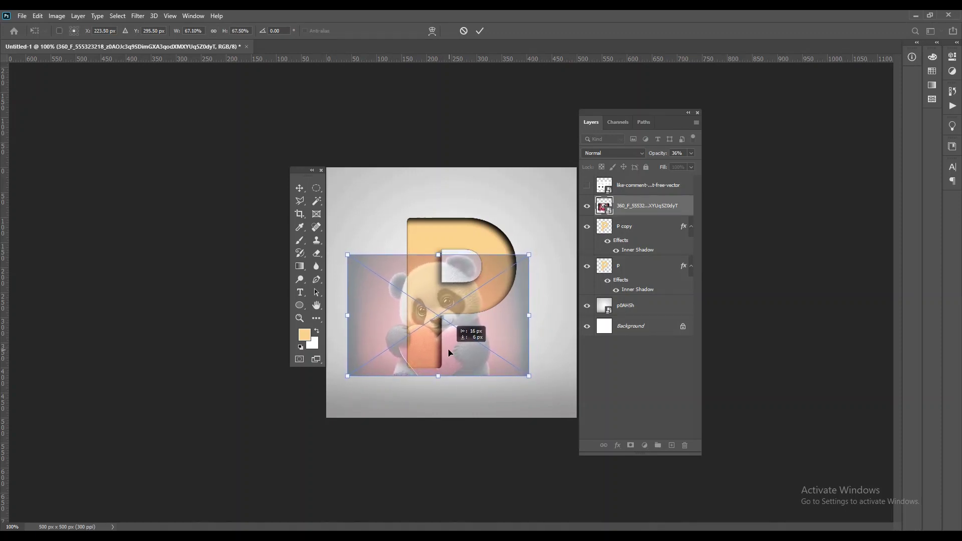
- Commit the panda at 100% opacity and remove P copy's inner shadow effect
left_click(480, 31)
key("0")
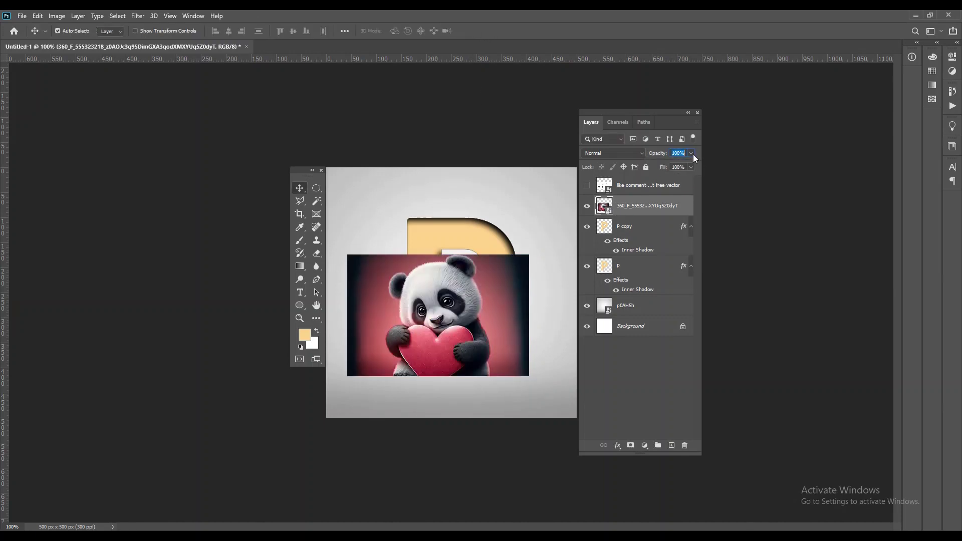
left_click_drag(626, 242, 685, 445)
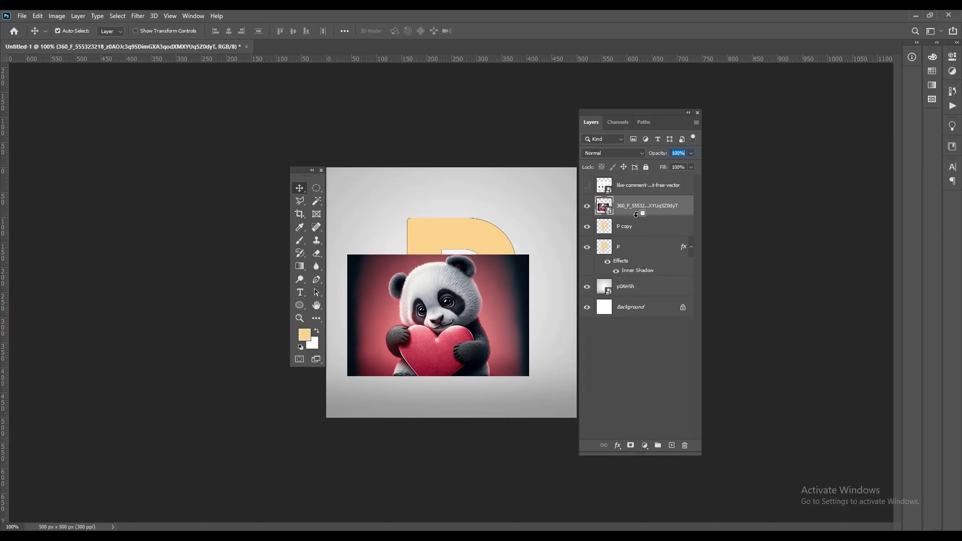
- Clip the panda photo into P copy, then duplicate it and add a layer mask
left_click(639, 215, "alt")
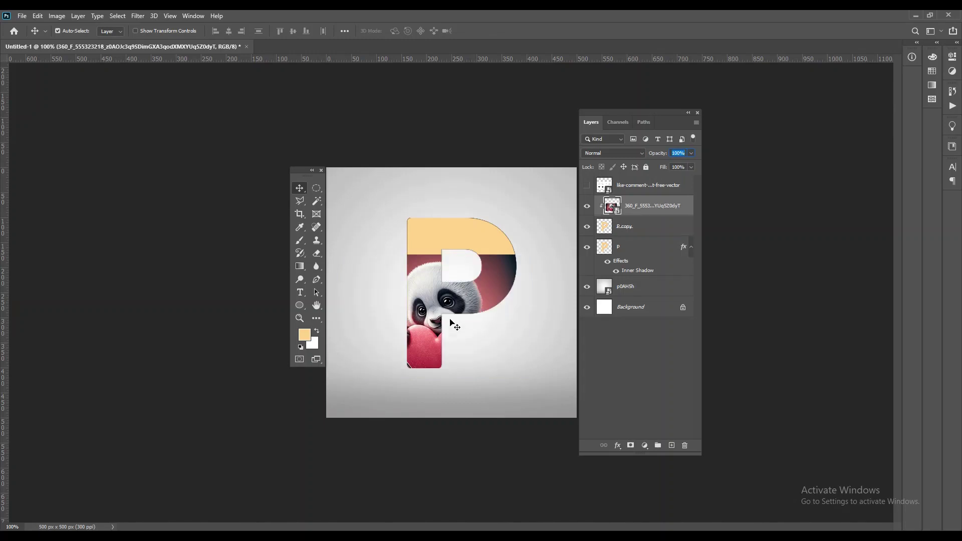
left_click(647, 229)
left_click(641, 210)
key("ctrl+j")
left_click(630, 445)
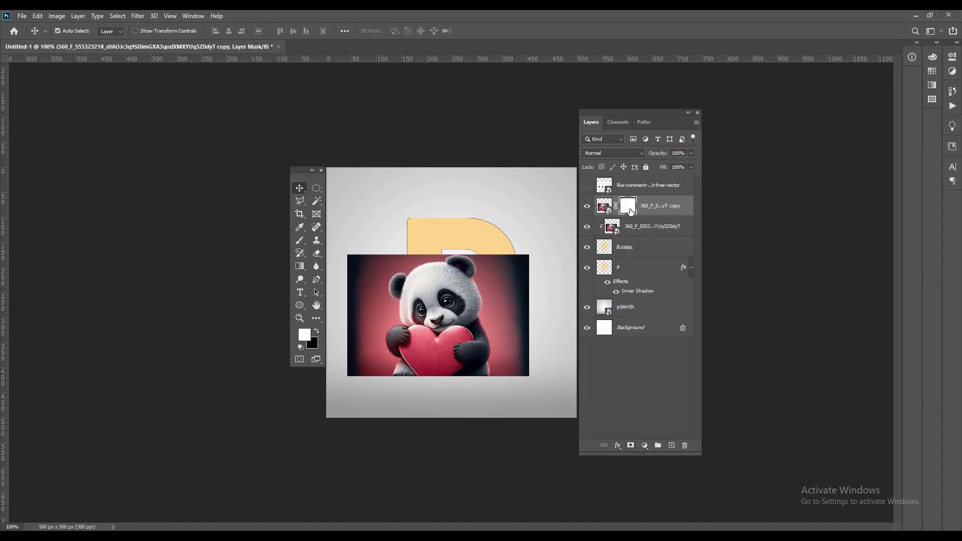
- Paint black on the mask to hide the panda outside the P's curved edge
left_click(300, 240)
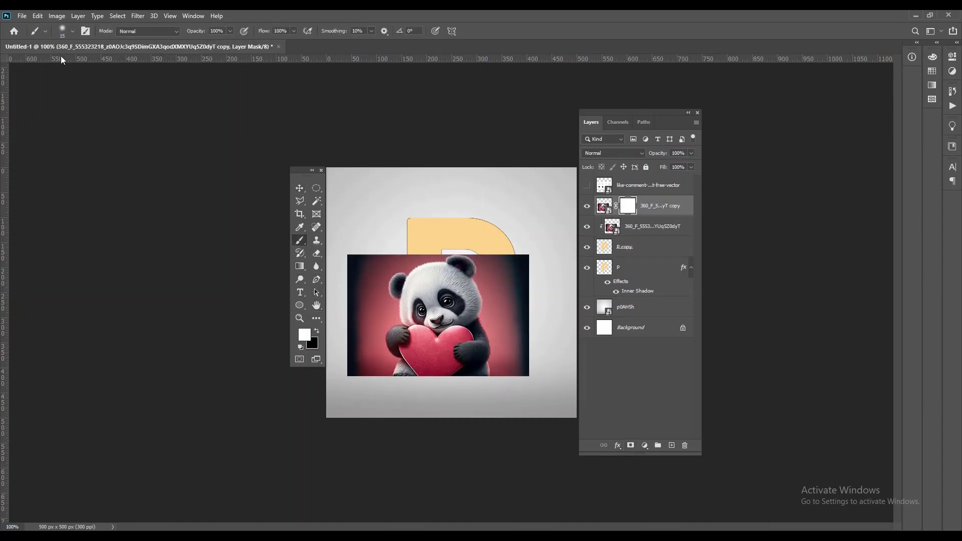
left_click(316, 332)
key("bracketright")
key("bracketright")
key("bracketright")
mouse_move(521, 341)
left_mouse_down()
mouse_move(517, 369)
mouse_move(351, 366)
mouse_move(353, 315)
mouse_move(389, 343)
mouse_move(507, 335)
left_mouse_up()
key("bracketright")
key("bracketright")
key("bracketright")
mouse_move(558, 253)
left_mouse_down()
mouse_move(479, 344)
mouse_move(400, 334)
left_mouse_up()
- With a hard round brush, mask the fur below the P's bowl and inside its counter
left_click(73, 31)
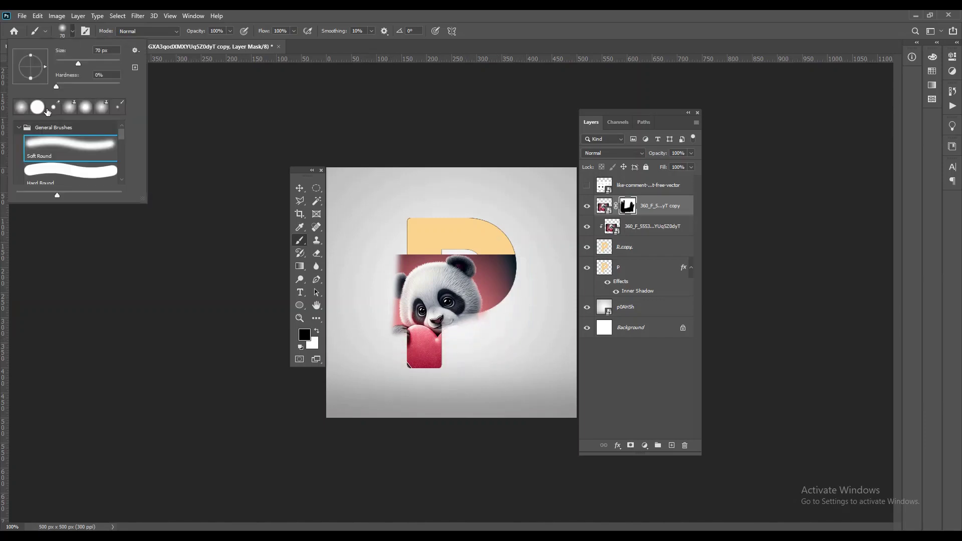
left_click(37, 107)
left_click(73, 31)
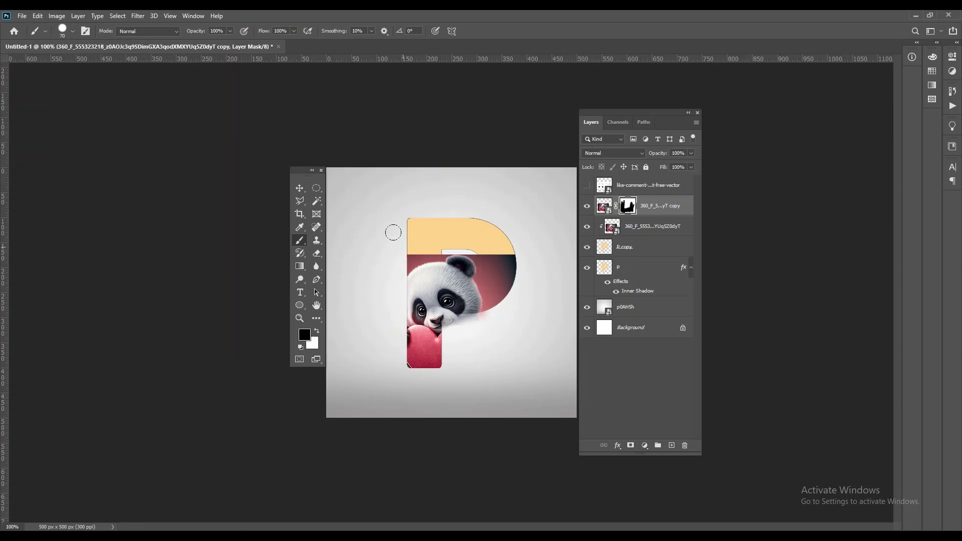
left_click_drag(439, 322, 480, 316)
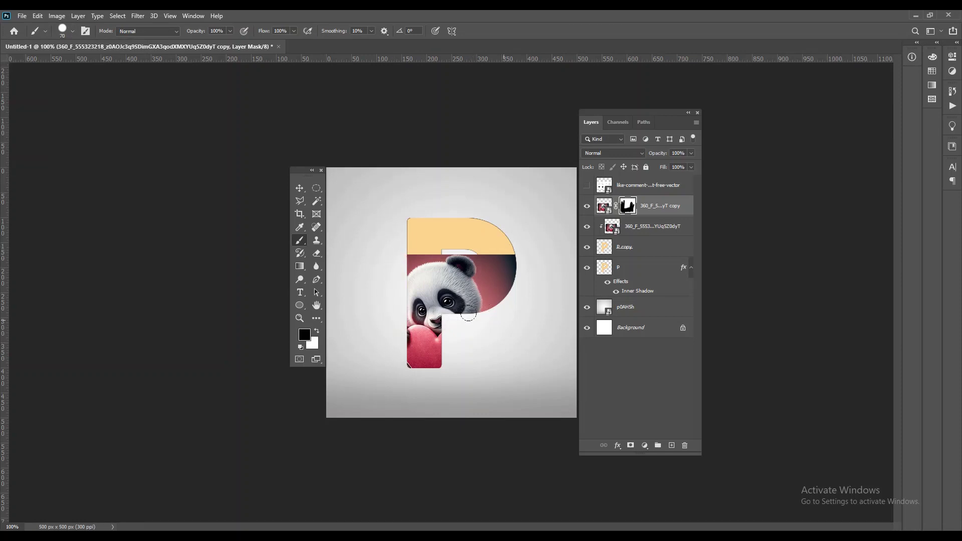
left_click_drag(443, 255, 479, 273)
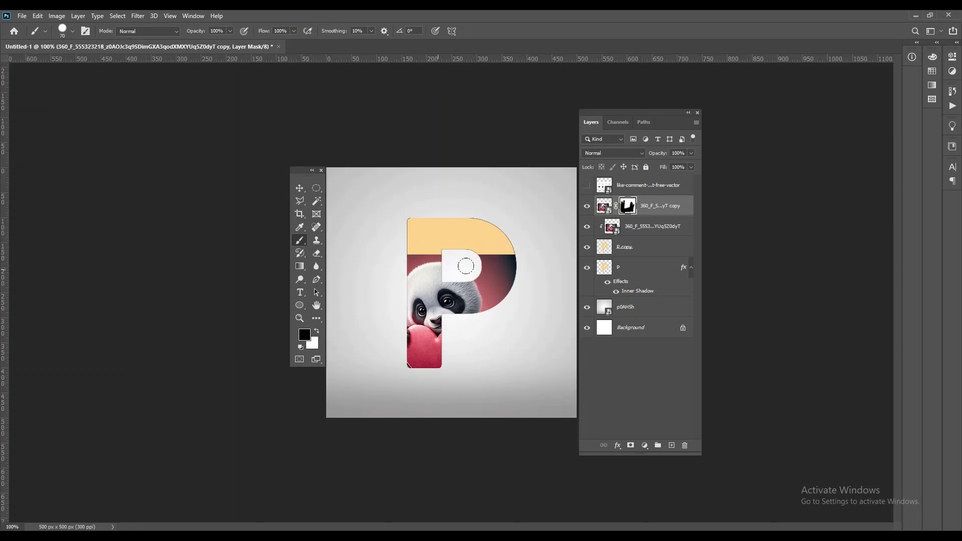
left_click(299, 188)
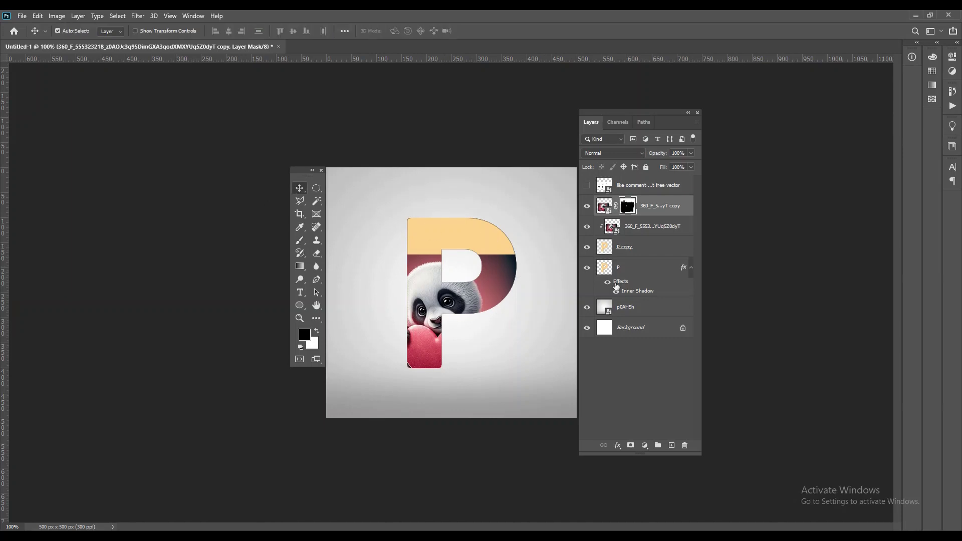
left_click(601, 207)
- Try selecting the panda photo's background with Quick Selection, then cancel after an error
right_click(316, 200)
left_click(366, 210)
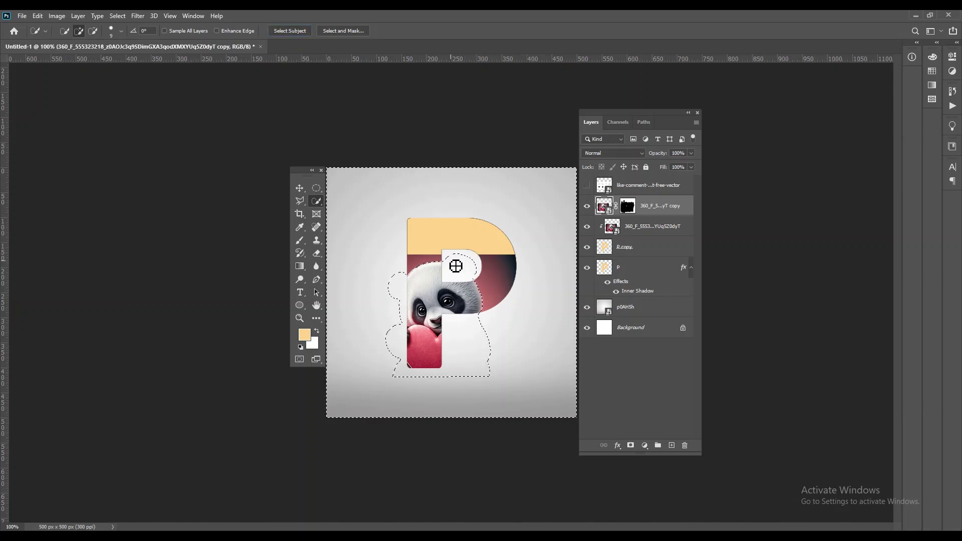
key("ctrl+shift+i")
key("Delete")
left_click(464, 208)
right_click(604, 206)
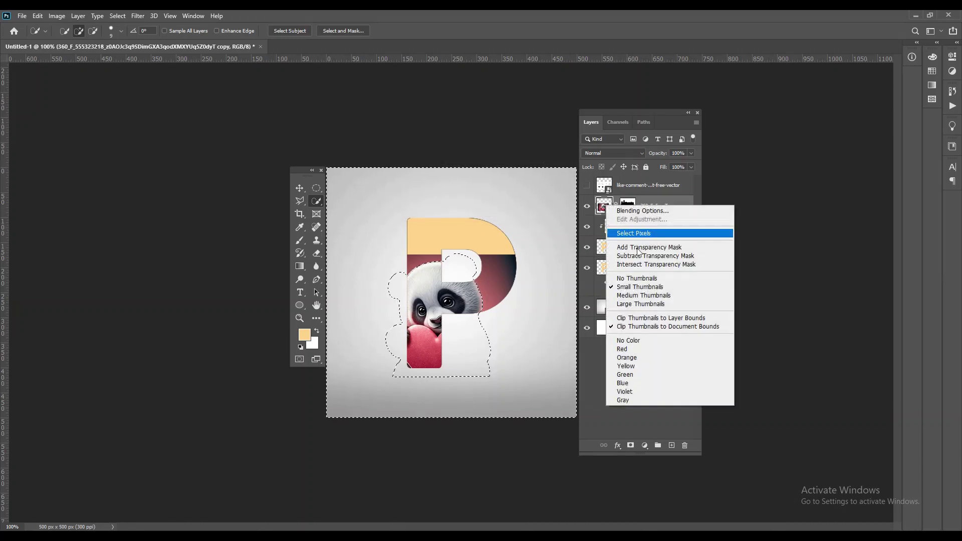
right_click(654, 207)
left_click(549, 179)
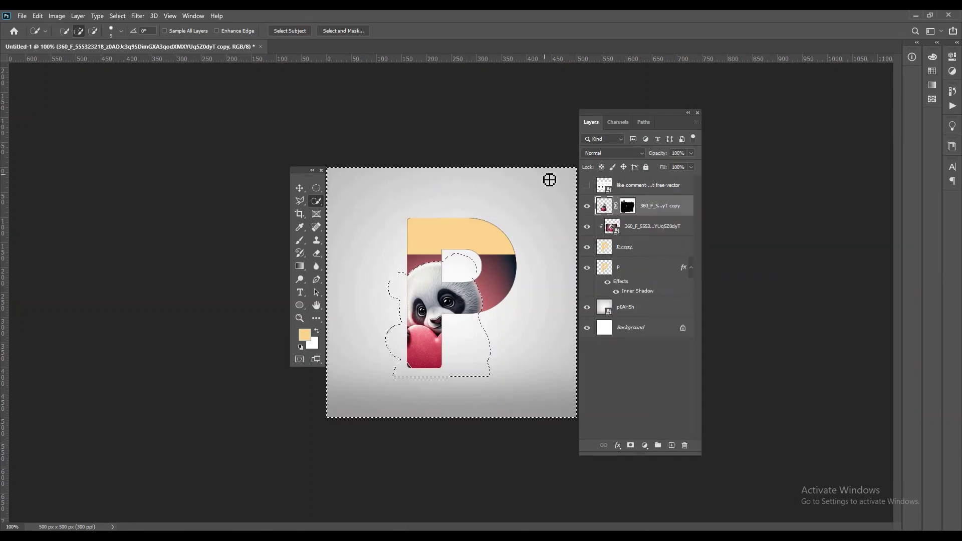
key("ctrl+d")
- Release the original panda photo layer from the P clipping mask and show P copy
left_click(298, 190)
left_click(642, 228)
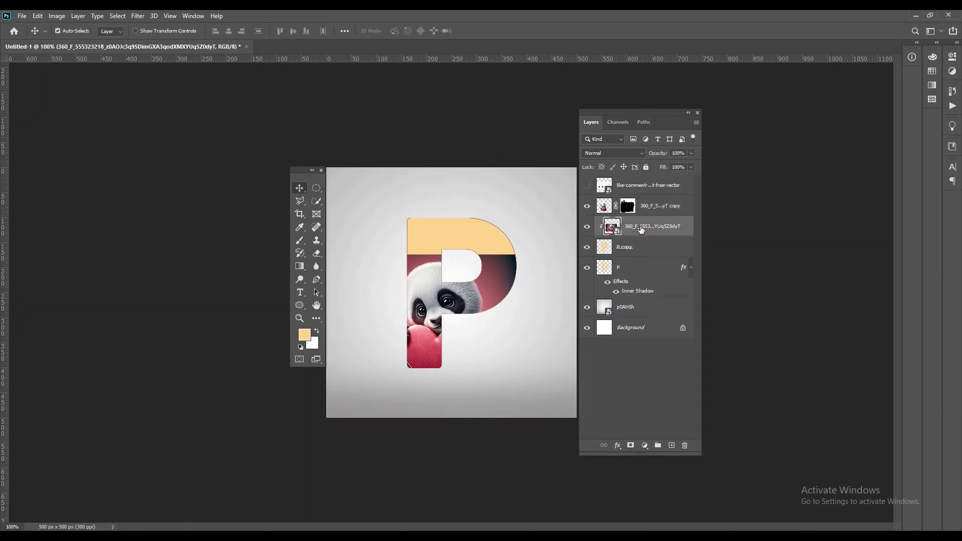
left_click(587, 249)
left_click(639, 233, "alt")
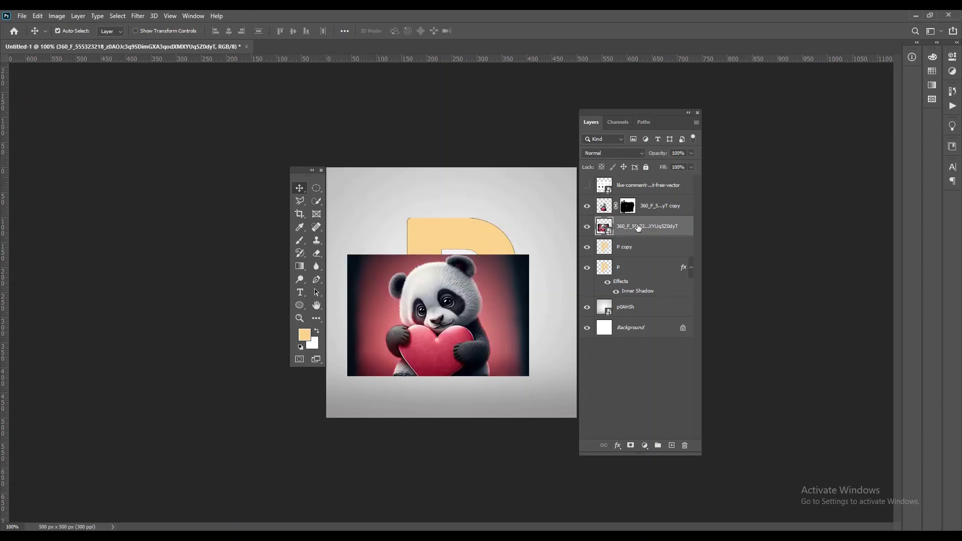
- Select the panda subject again and invert the selection to its background
left_click(316, 201)
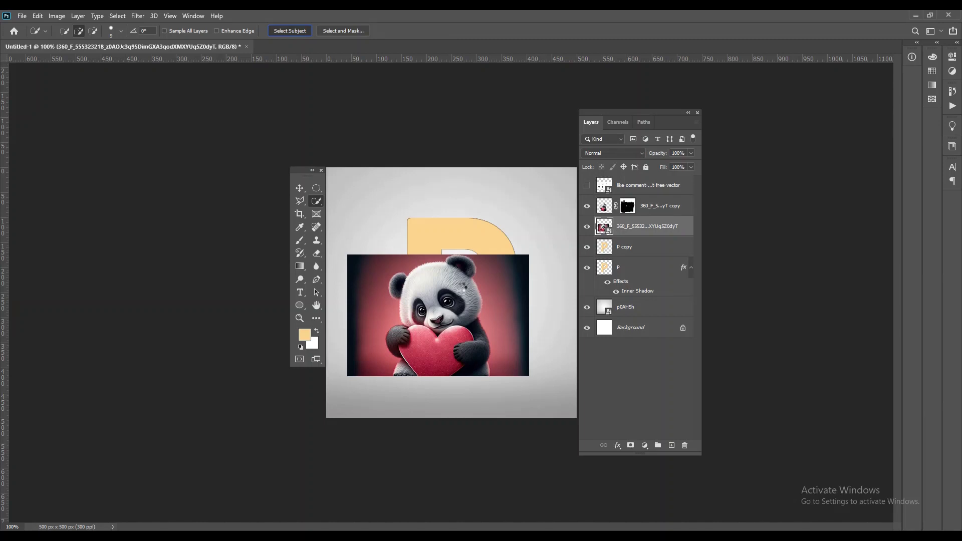
key("ctrl+shift+i")
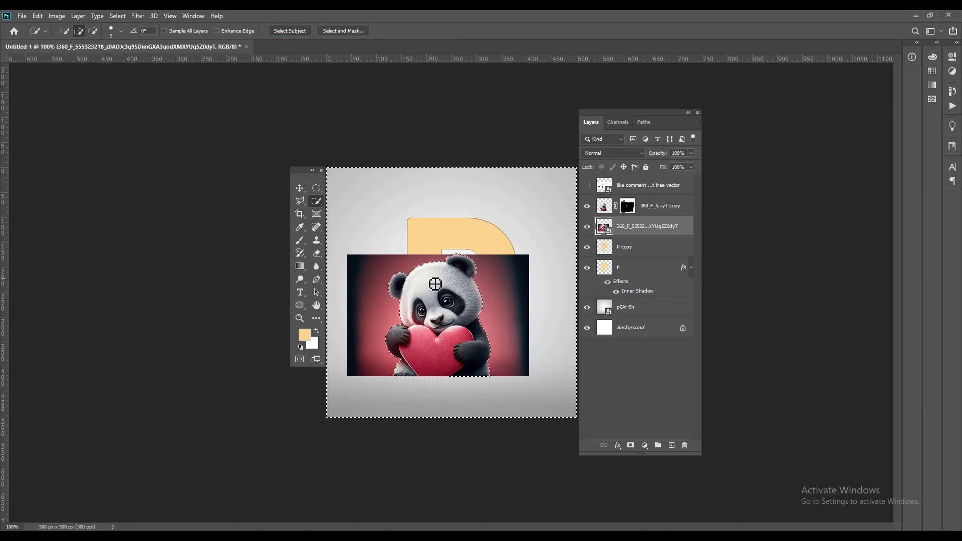
key("Delete")
left_click(467, 207)
right_click(626, 228)
- Rasterize the panda photo, delete its background, and clip the cut-out panda into the P
left_click(647, 283)
key("Delete")
key("ctrl+d")
key("v")
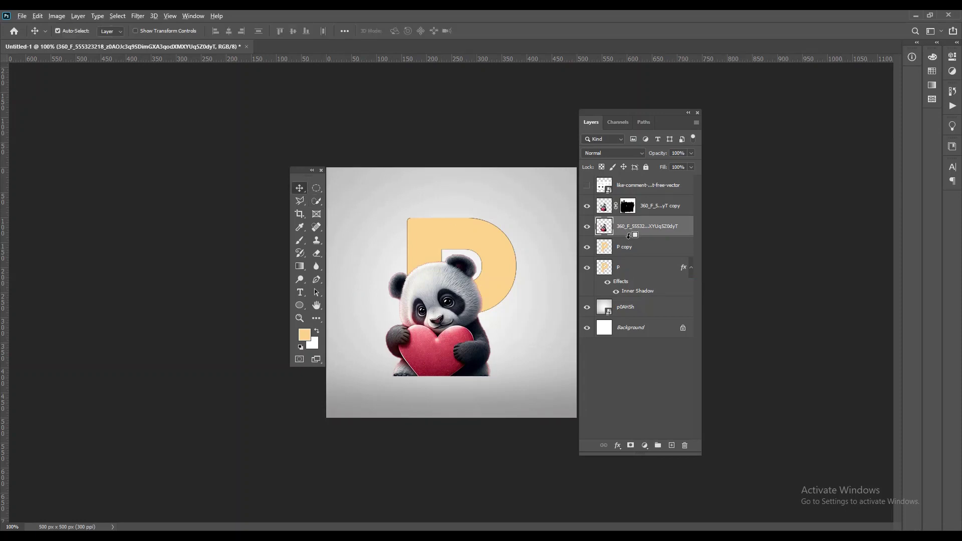
left_click(629, 237, "alt")
- Paint white on the panda copy's mask to reveal its ear inside the P's counter
left_click(630, 211)
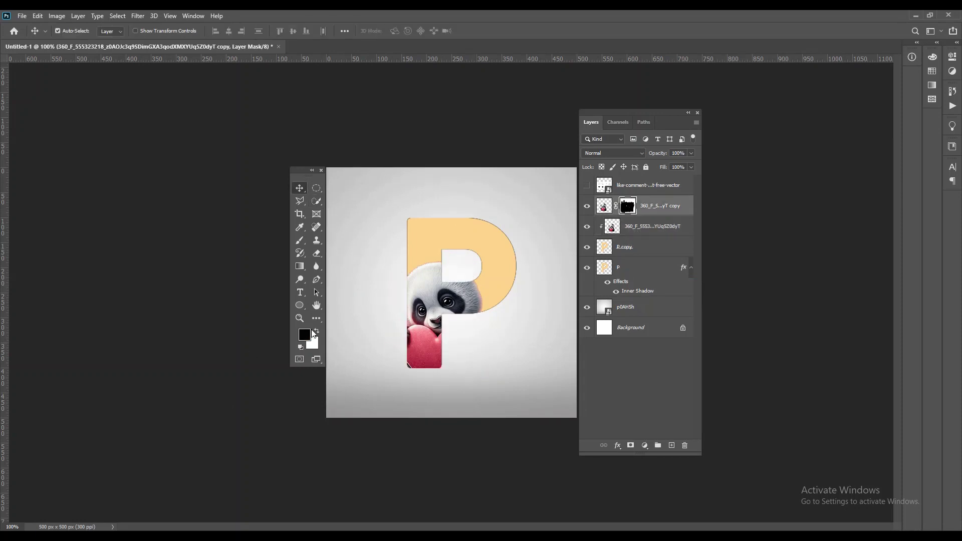
left_click(300, 347)
left_click(300, 242)
left_click_drag(442, 264, 449, 269)
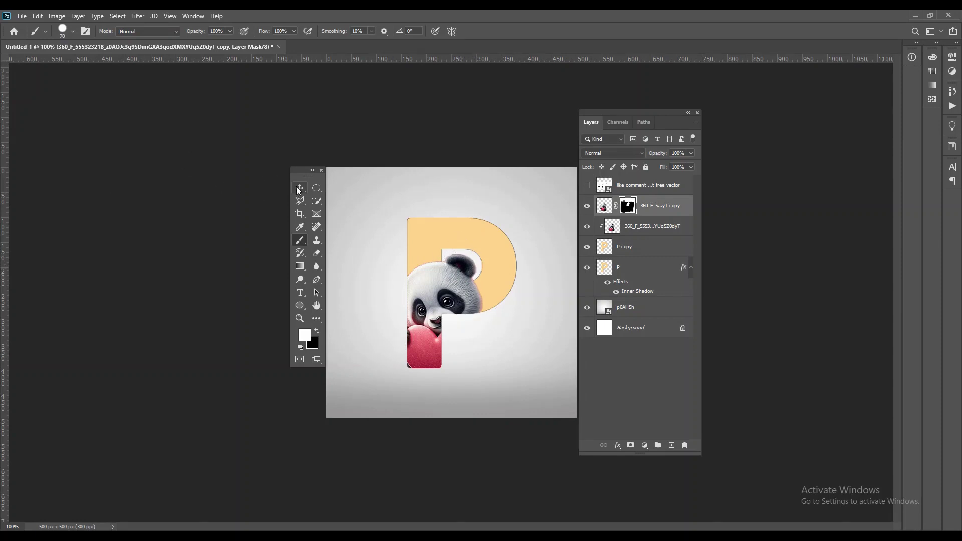
left_click(299, 189)
left_click(631, 246)
- Add a layer mask to P copy and paint black along the P's top and right curve
left_click(587, 248)
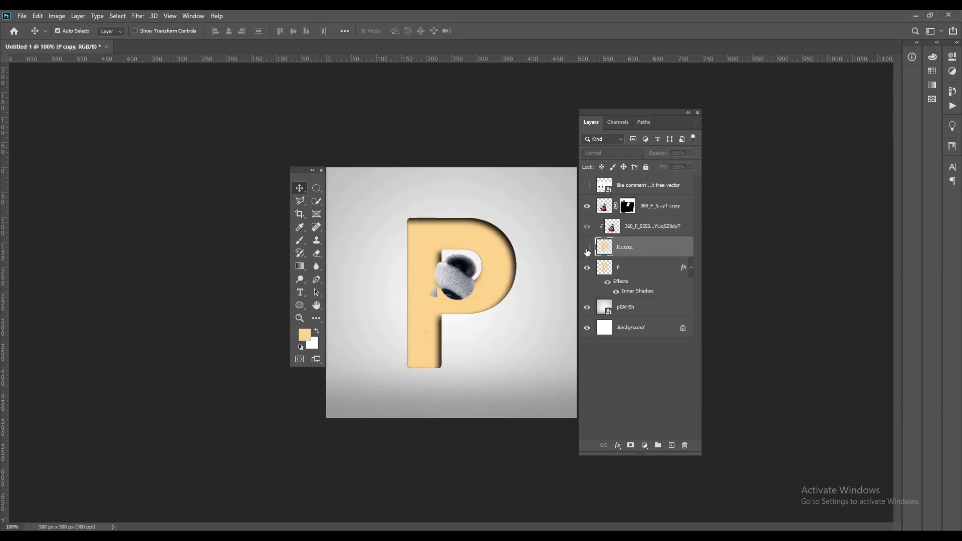
left_click(587, 249)
left_click(631, 446)
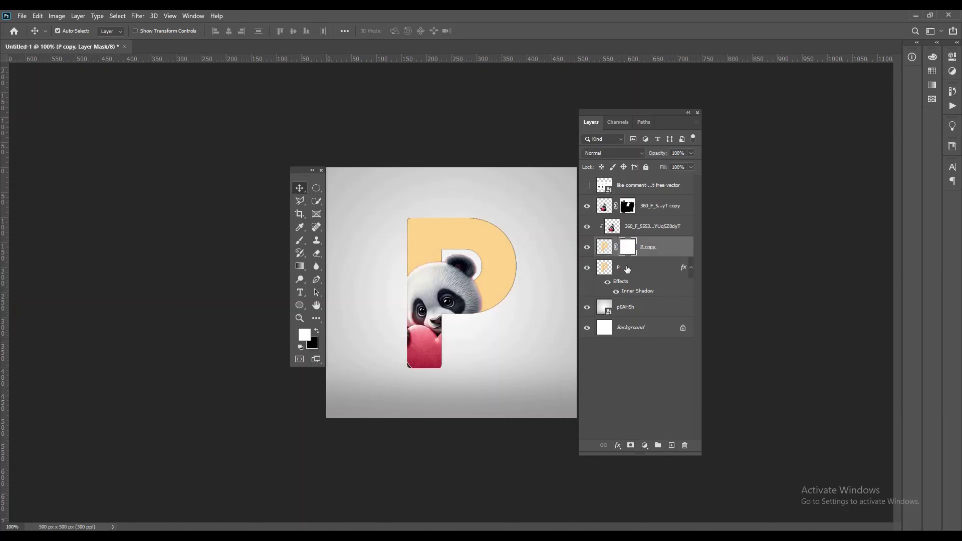
left_click(299, 241)
left_click(317, 331)
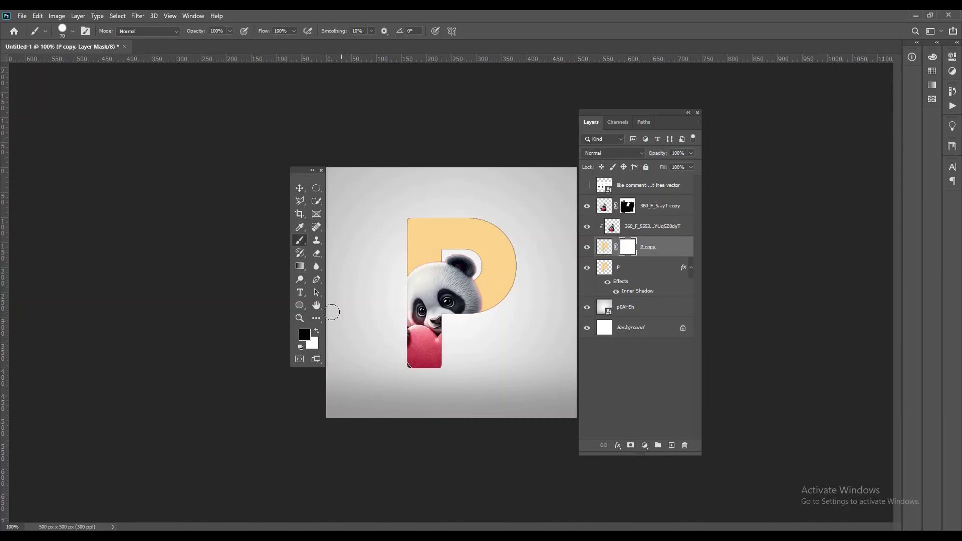
left_click_drag(468, 228, 500, 302)
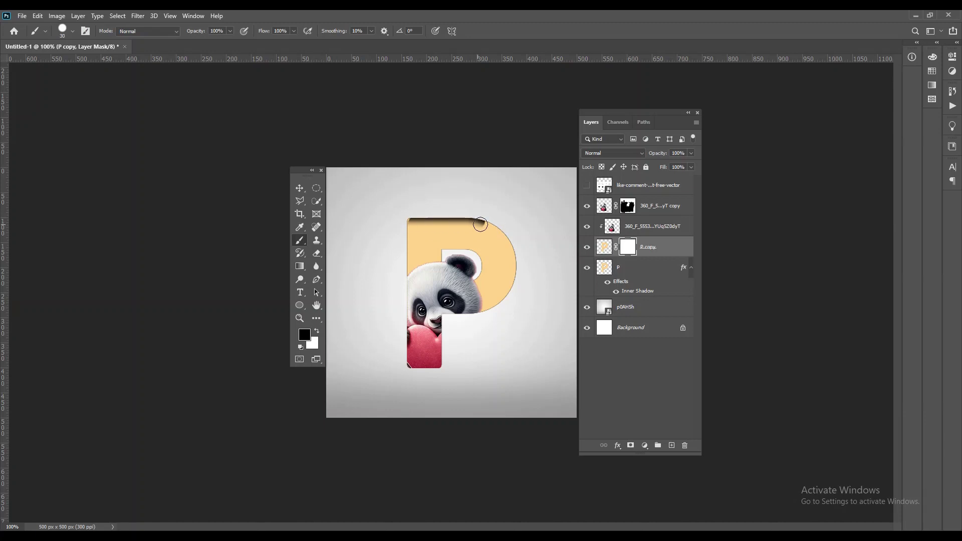
- With a soft round brush, hide the letter along the lower edge of the P's bowl
left_click(73, 31)
double_click(37, 105)
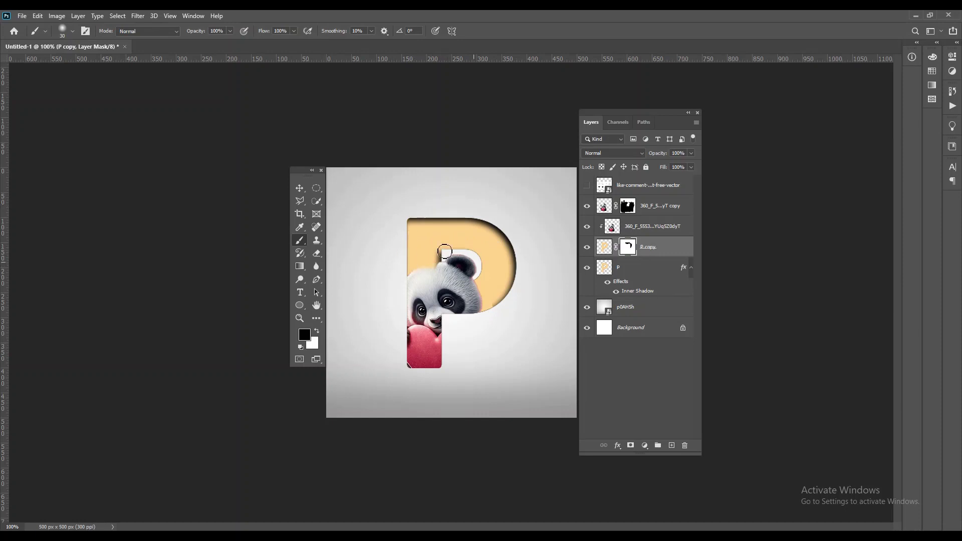
left_click_drag(481, 314, 507, 274)
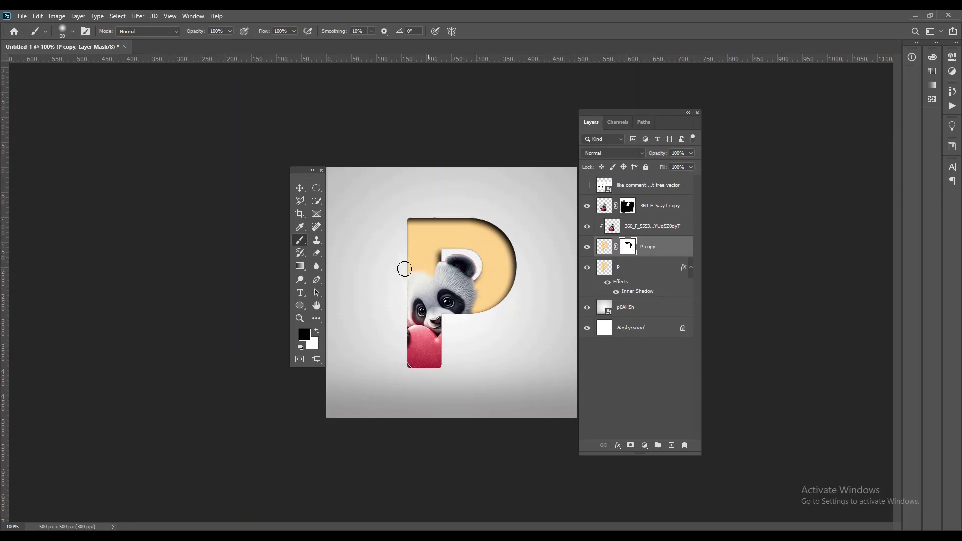
left_click_drag(482, 307, 474, 317)
- Paint white on the panda copy's mask to restore fur on top of its head
left_click(628, 207)
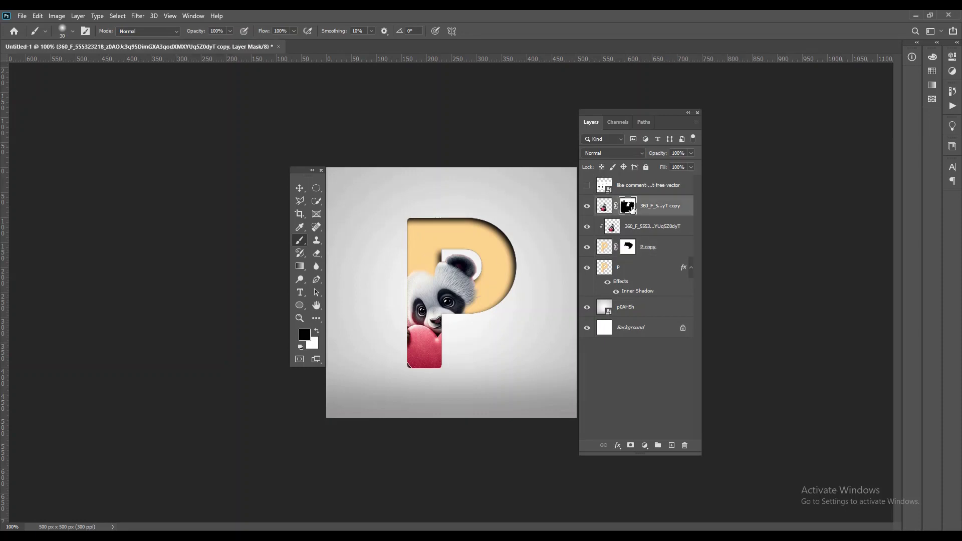
key("x")
scroll(435, 280, "up", 2)
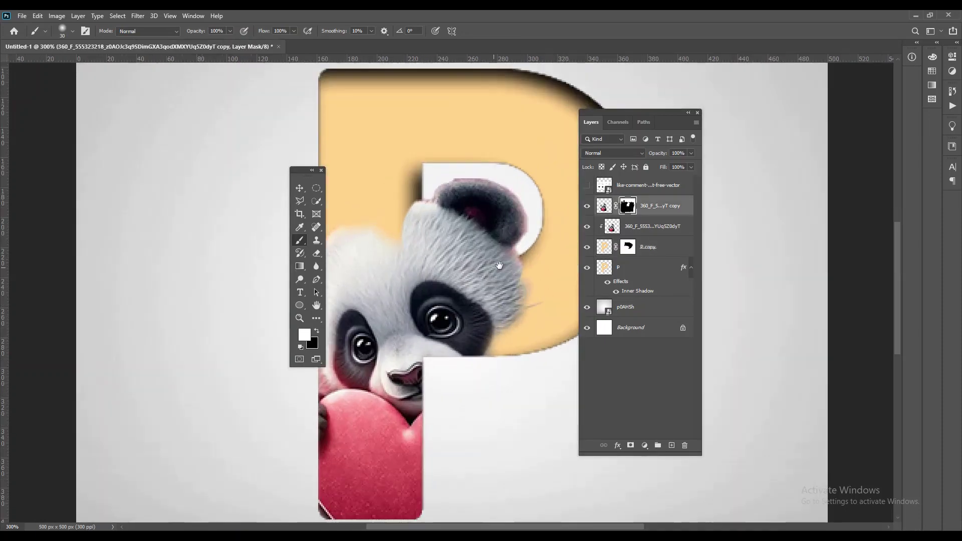
mouse_move(412, 258)
left_mouse_down()
mouse_move(419, 253)
mouse_move(391, 238)
mouse_move(358, 246)
mouse_move(376, 225)
mouse_move(378, 234)
left_mouse_up()
- Restore fur along the panda's right cheek with a 15 px, then 9 px brush
key("bracketleft")
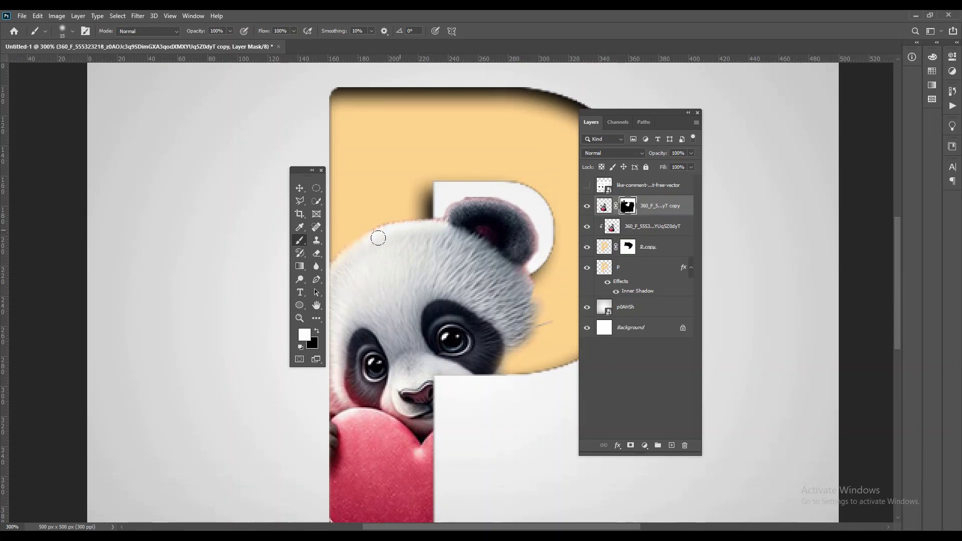
mouse_move(538, 284)
left_mouse_down()
mouse_move(541, 324)
mouse_move(507, 346)
mouse_move(544, 329)
mouse_move(516, 356)
mouse_move(527, 371)
mouse_move(551, 341)
mouse_move(538, 369)
mouse_move(511, 363)
mouse_move(534, 345)
left_mouse_up()
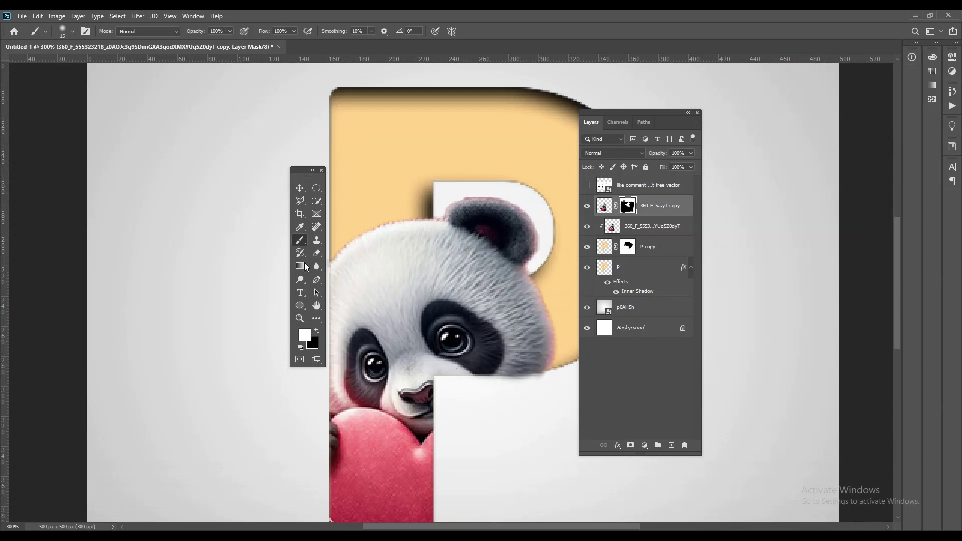
left_click(316, 332)
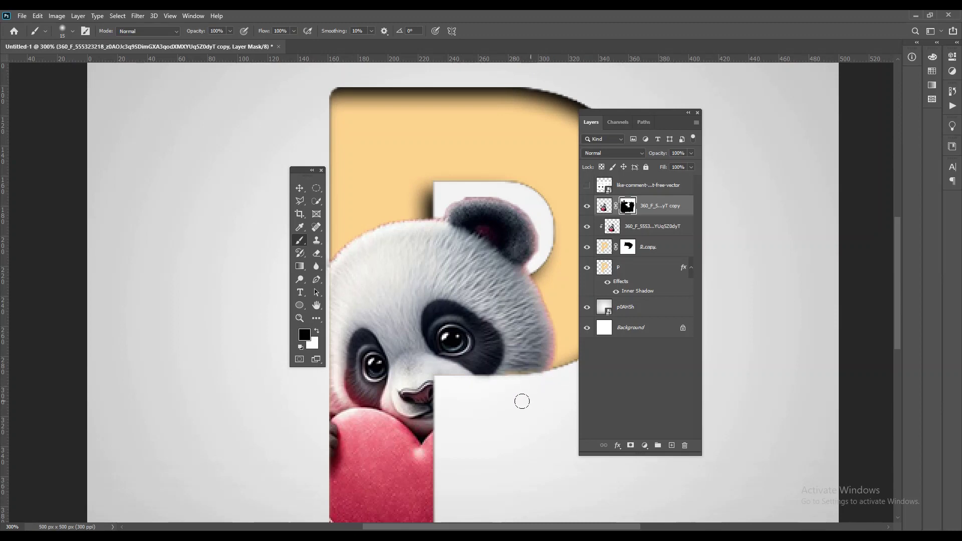
left_click(317, 332)
key("bracketleft")
key("bracketleft")
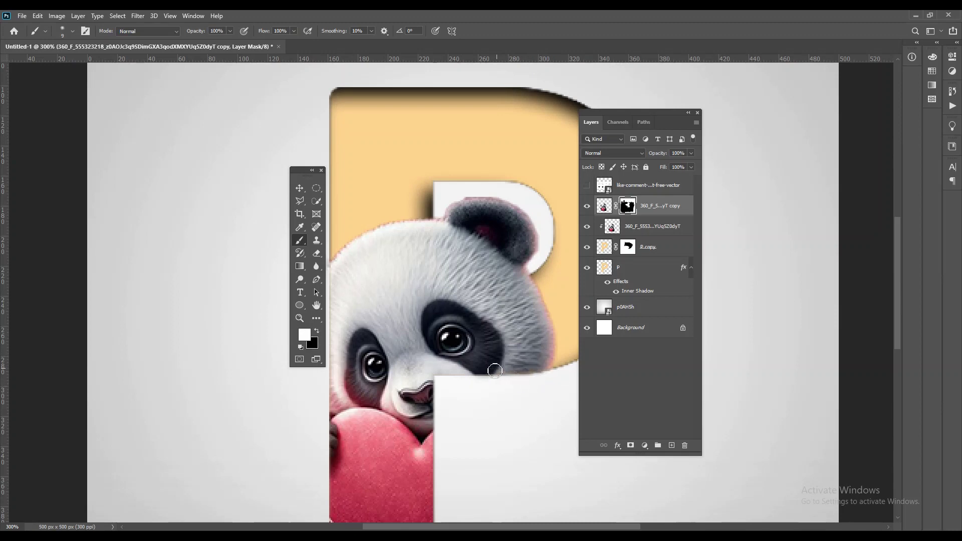
key("ctrl+1")
- Select and show the hidden icons layer
left_click(300, 189)
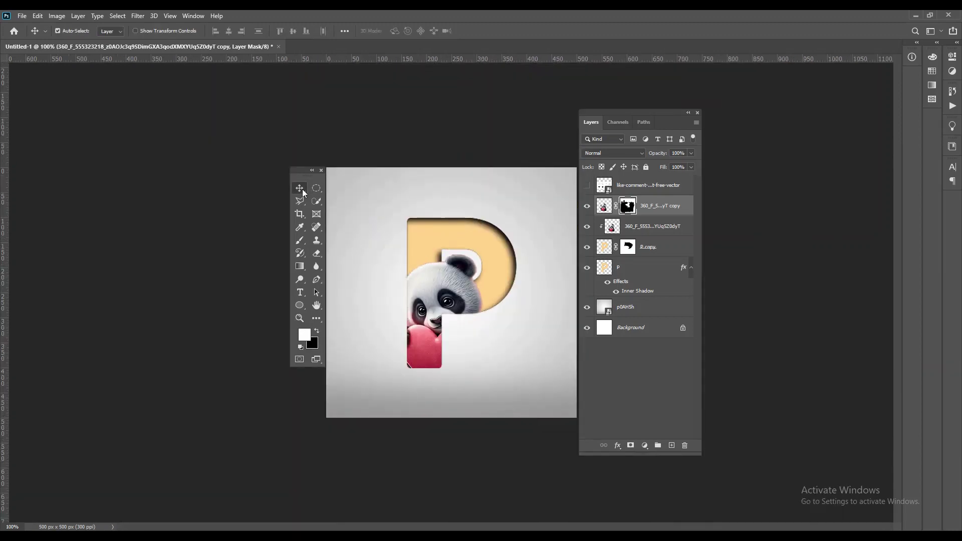
right_click(300, 293)
left_click(350, 290)
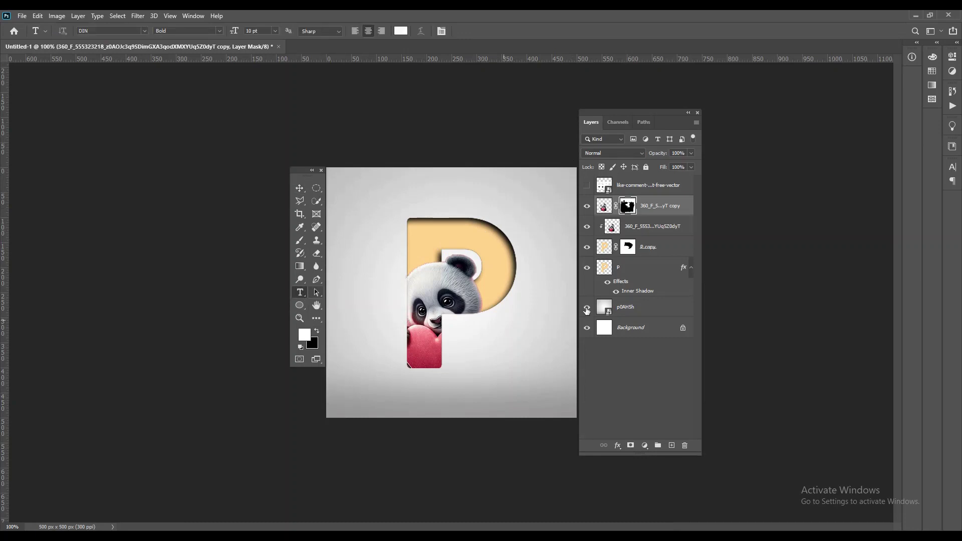
left_click(673, 409)
left_click(587, 188)
key("v")
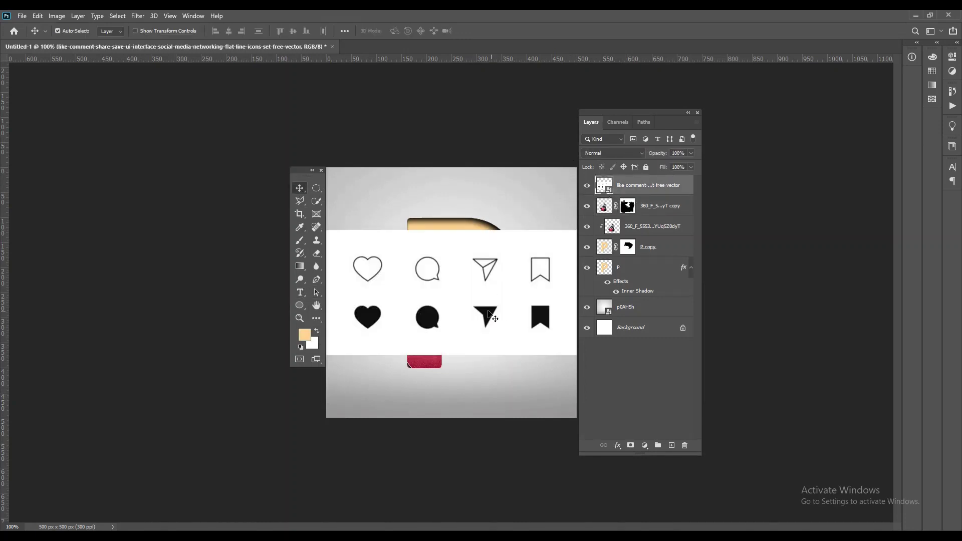
- Magic Wand the filled heart, speech bubble, send and bookmark icons and delete their white background
right_click(316, 201)
left_click(351, 222)
left_click(368, 316, "shift")
left_click(428, 316, "shift")
left_click(485, 313, "shift")
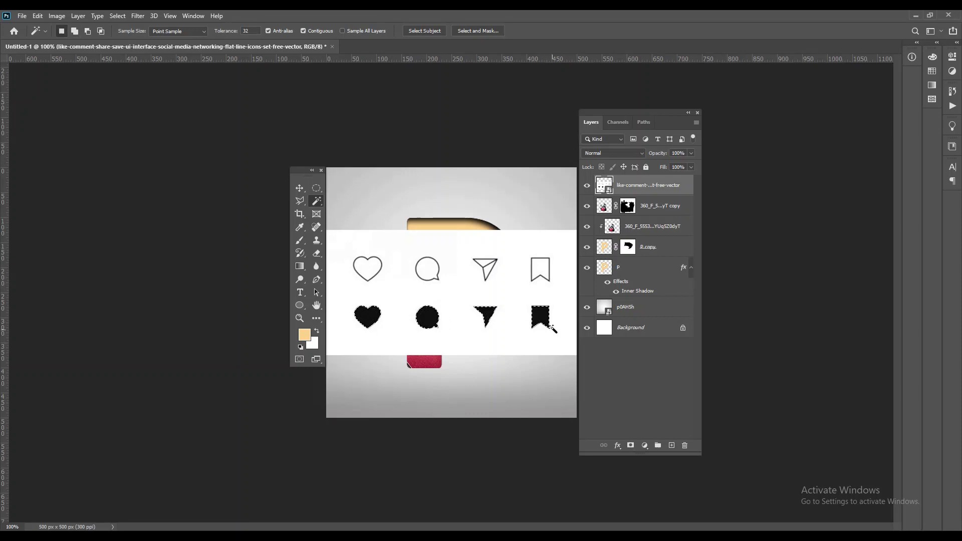
left_click(540, 317, "shift")
key("ctrl+shift+i")
key("Delete")
- Scale the icon row down, move it to the canvas bottom-left, and set 50% opacity
key("ctrl+t")
mouse_move(524, 315)
left_mouse_down()
mouse_move(506, 394)
mouse_move(399, 402)
left_mouse_up()
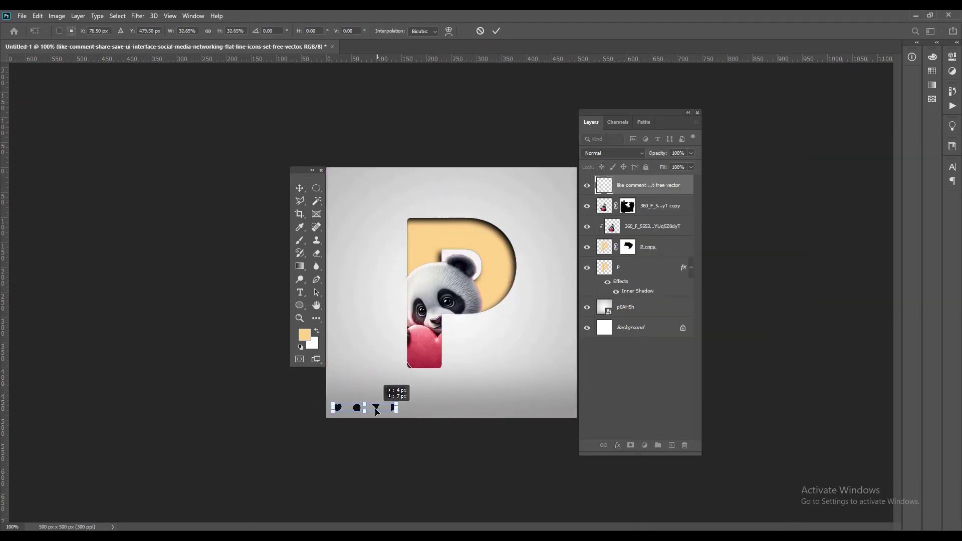
key("Return")
left_click(692, 167)
type("50")
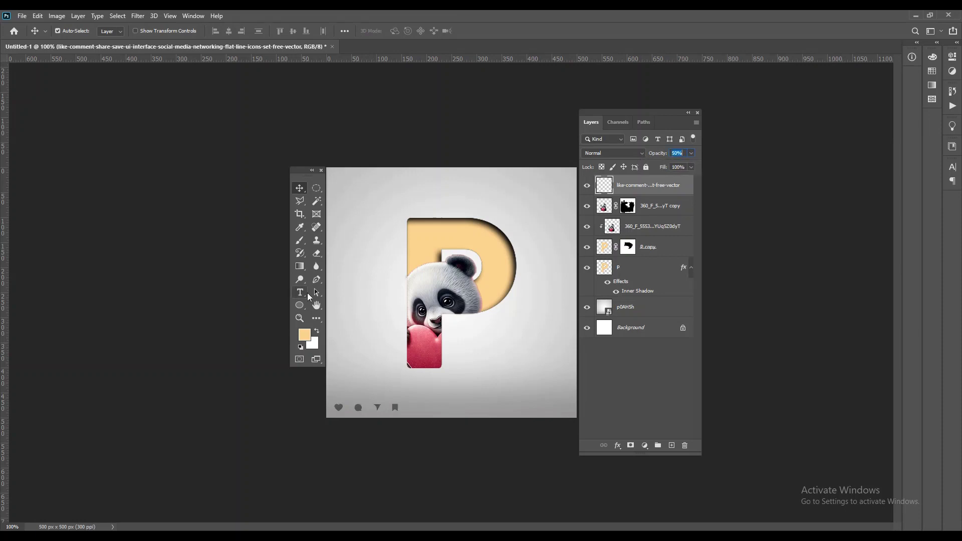
- Type the caption CUTE PANDA near the canvas bottom in peach BankGothic Md BT
left_click(299, 293)
left_click(469, 380)
type("CUTE PANDA")
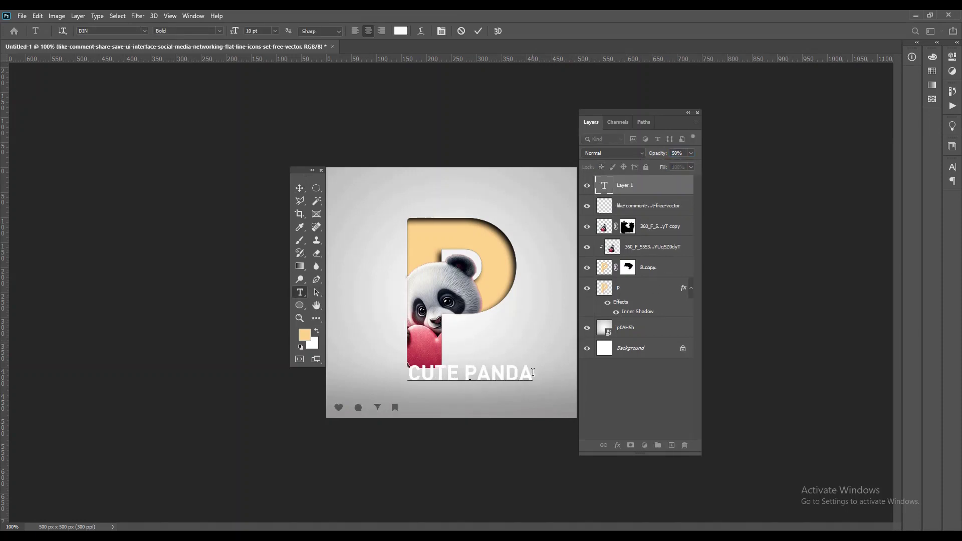
key("ctrl+a")
left_click(145, 30)
left_click(226, 261)
key("ctrl+Return")
key("v")
- Move the caption below the P and shrink it to about half size
left_click_drag(447, 383, 429, 392)
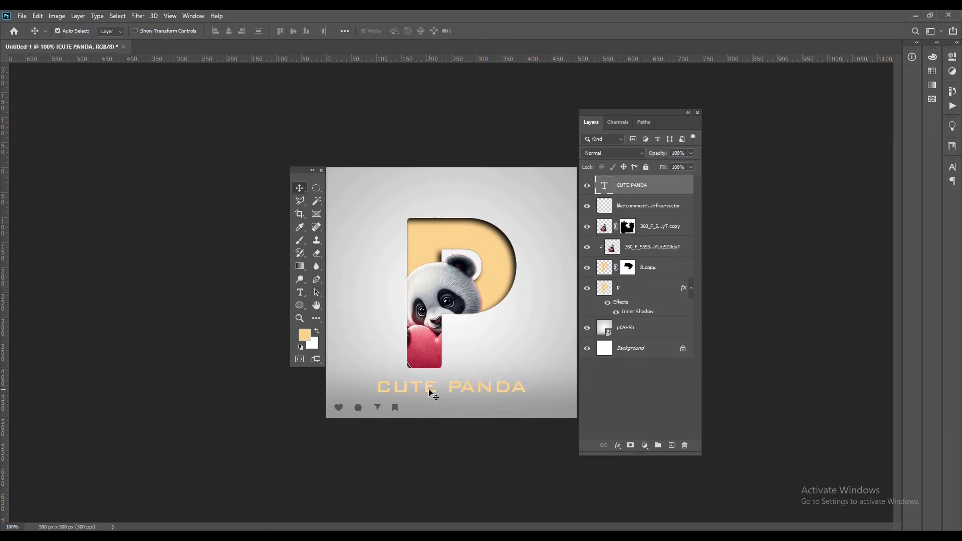
key("ctrl+t")
left_click_drag(527, 394, 468, 388)
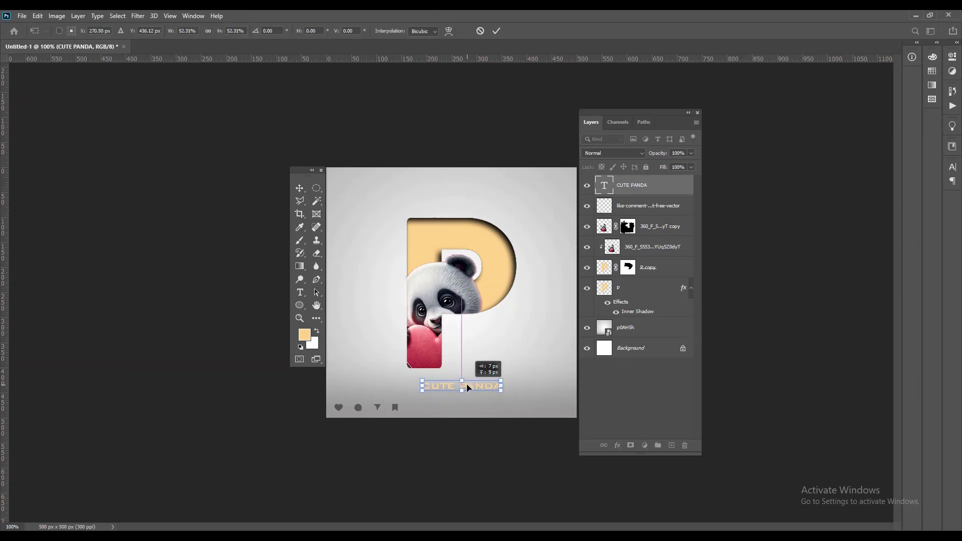
key("Return")
- Widen the CUTE PANDA letter spacing to a tracking of 660
double_click(478, 385)
left_click_drag(954, 165, 550, 174)
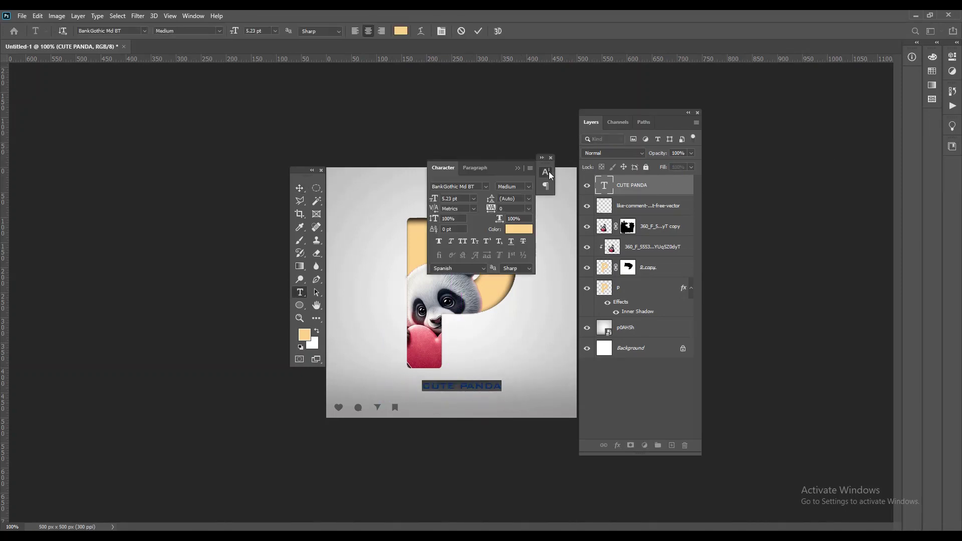
left_click_drag(490, 209, 494, 209)
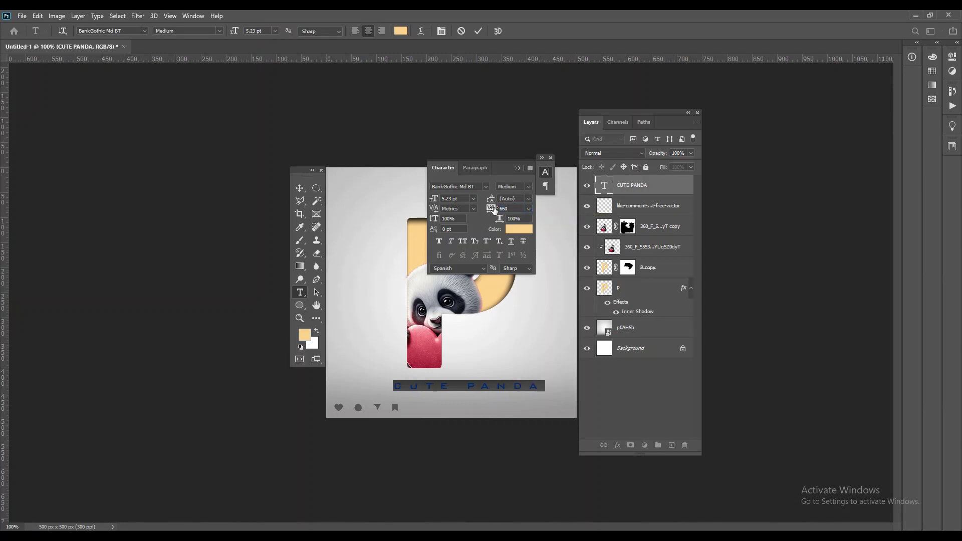
left_click(518, 169)
- Type the social-handle watermark near the canvas top and set it in Arial
left_click_drag(546, 158, 953, 173)
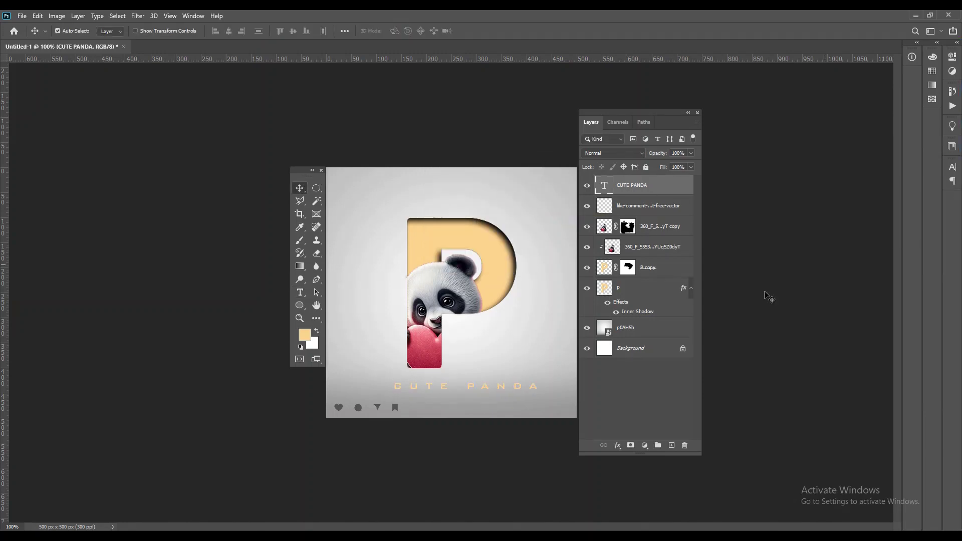
right_click(299, 294)
left_click(351, 293)
left_click(358, 229)
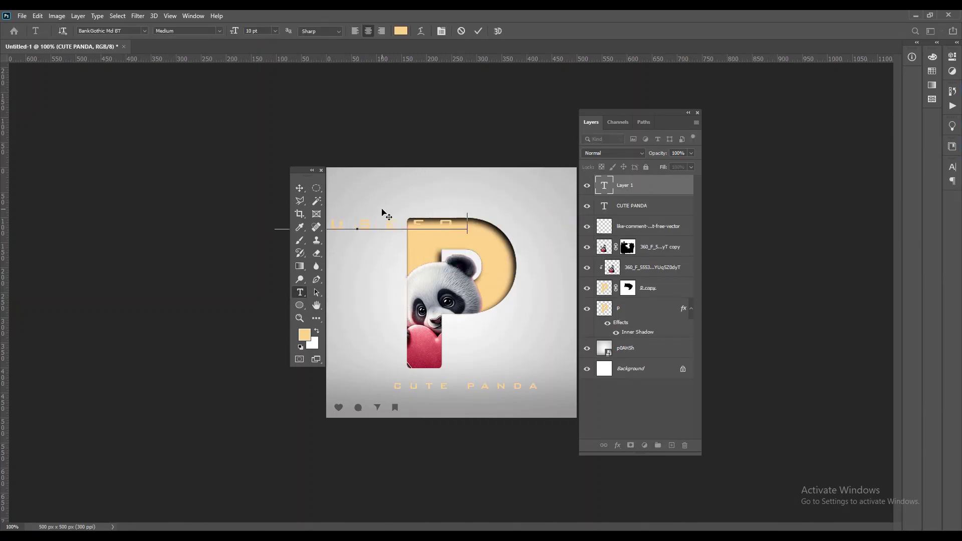
type("GRAFTECH")
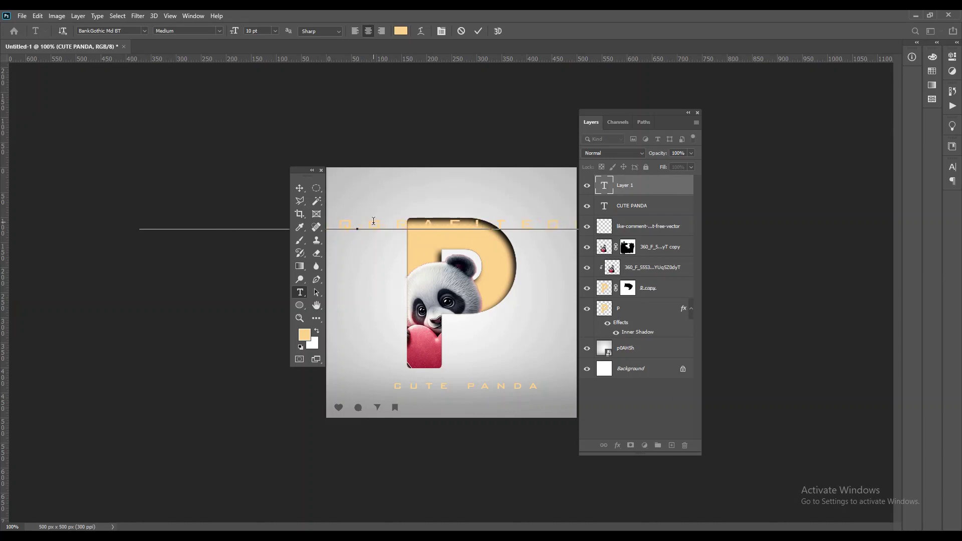
key("ctrl+a")
left_click(144, 31)
left_click(116, 175)
key("ctrl+Return")
key("v")
- Reset the watermark's tracking to 0, colour it black, and move it to the canvas top
key("t")
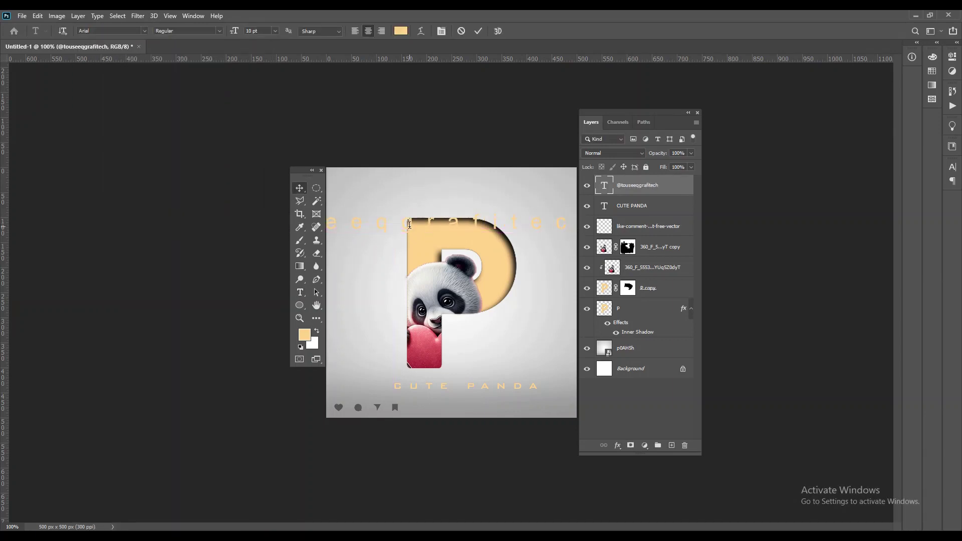
left_click(386, 223)
key("ctrl+a")
key("ctrl+t")
left_click(935, 204)
left_click_drag(386, 223, 427, 194)
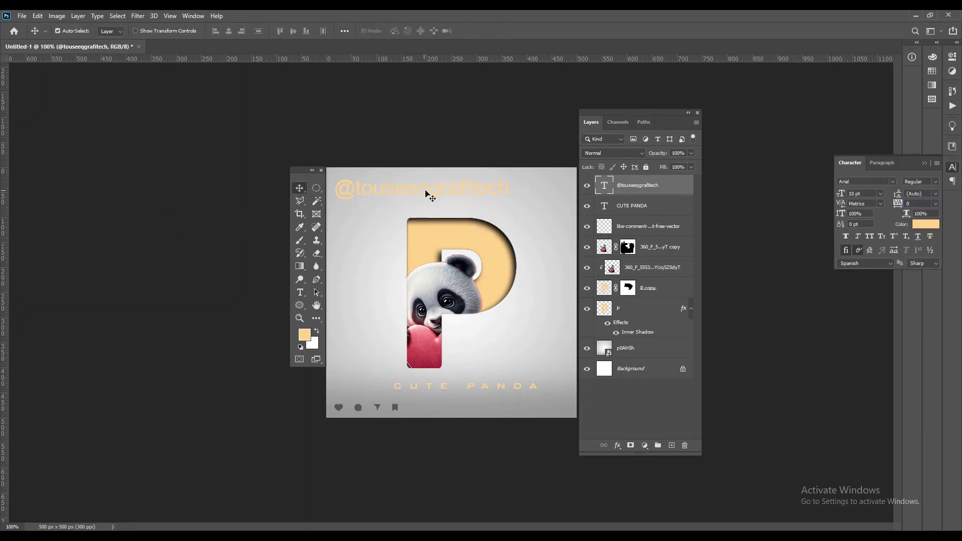
key("ctrl+a")
left_click(926, 224)
left_click(712, 391)
key("Return")
- Shrink the watermark to about a third at the top-left and set roughly 50% opacity
key("ctrl+Return")
key("ctrl+t")
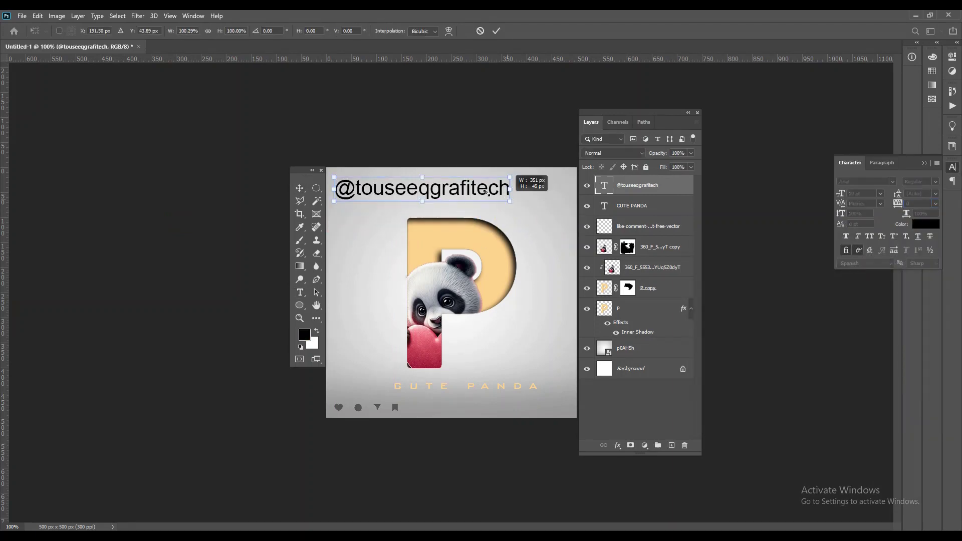
left_click_drag(511, 201, 393, 185)
key("Return")
left_click_drag(671, 165, 669, 166)
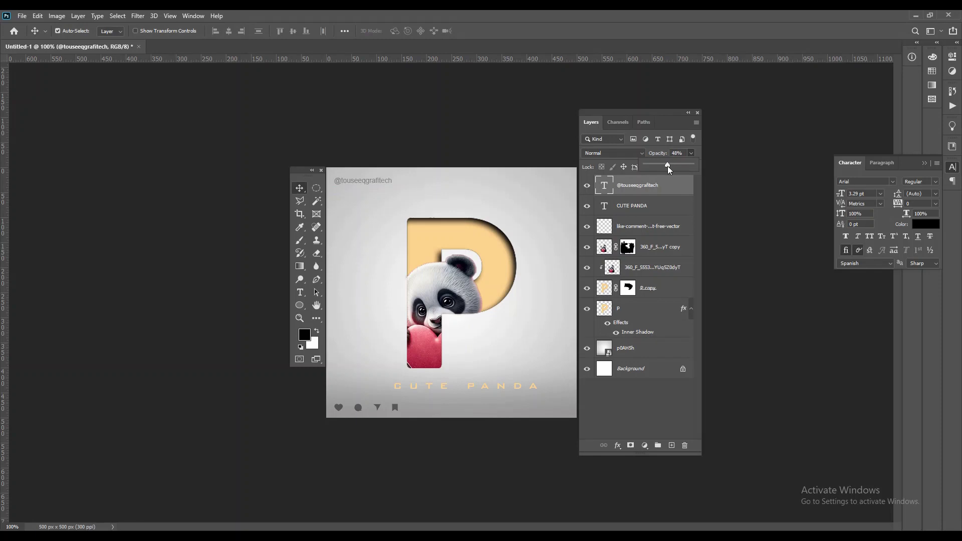